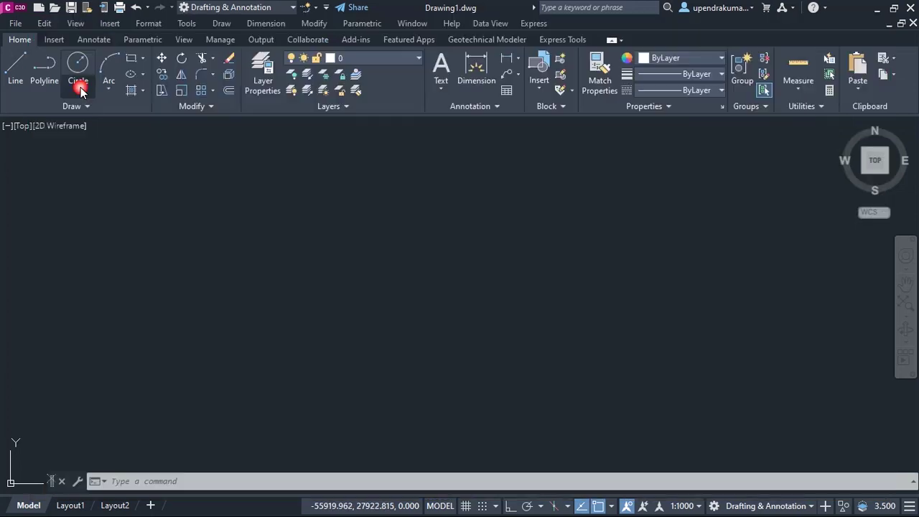
Open the Circle dropdown to list the six methods, from Center, Radius to Tan, Tan, Tan
left_click(80, 87)
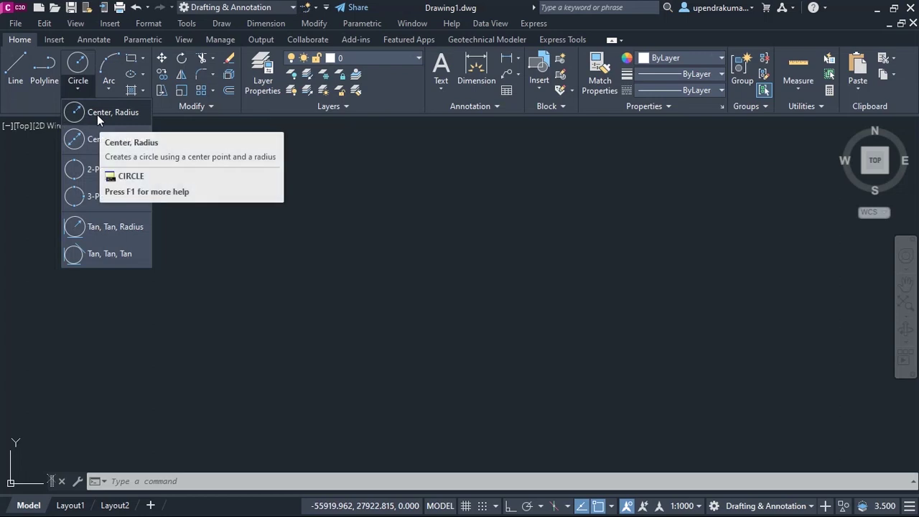
mouse_move(112, 113)
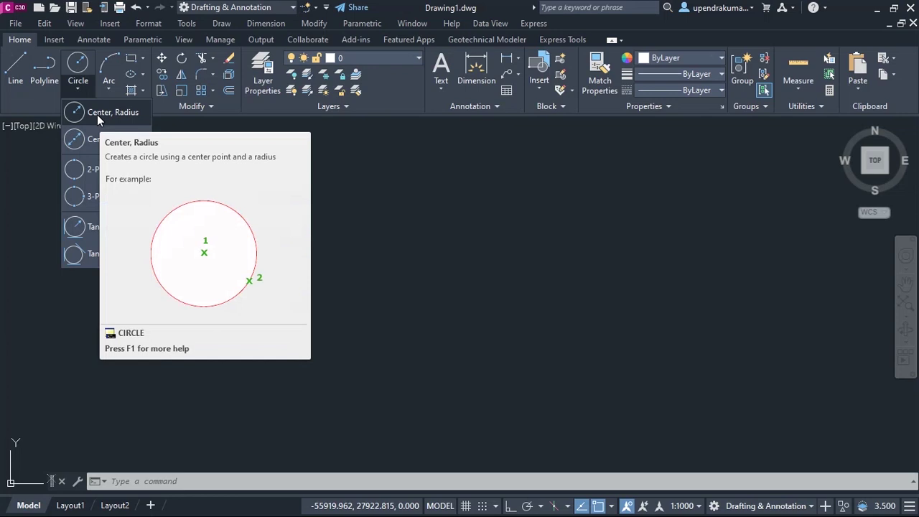
Draw a Center, Radius circle with a radius of 50 at a picked center point
left_click(97, 115)
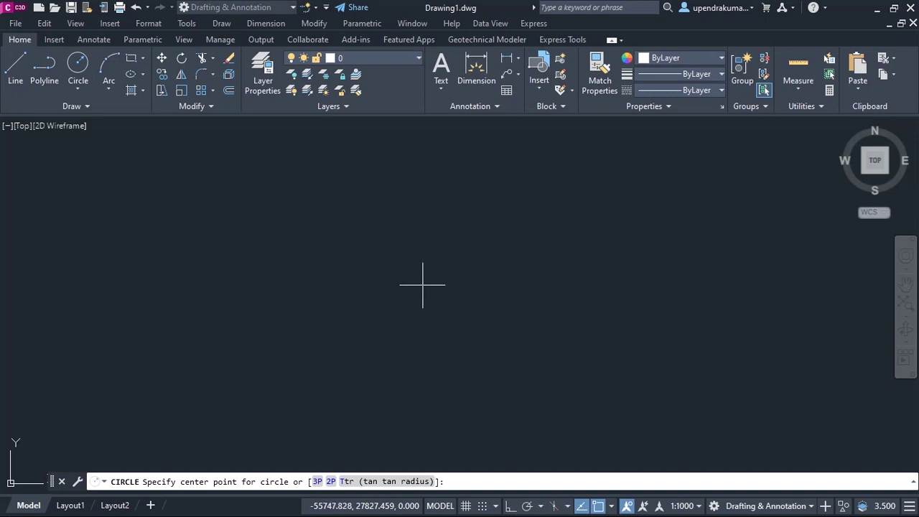
left_click(422, 284)
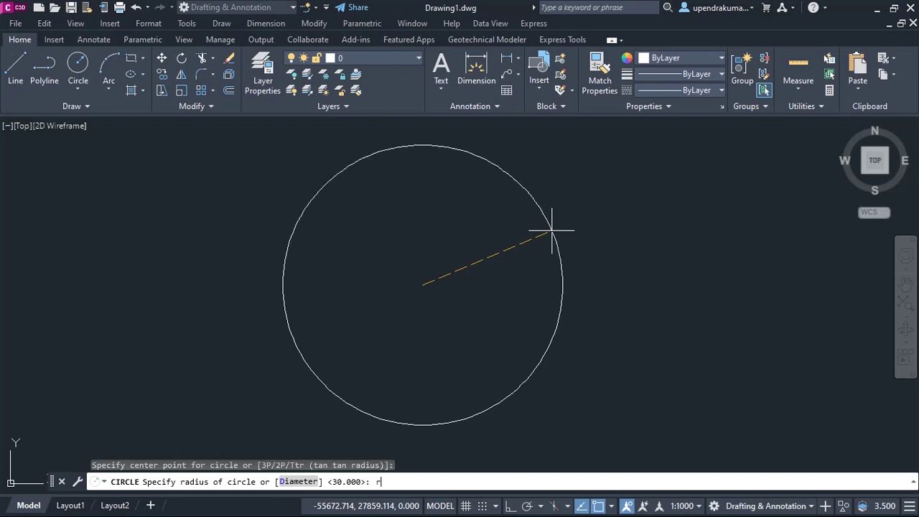
key("Return")
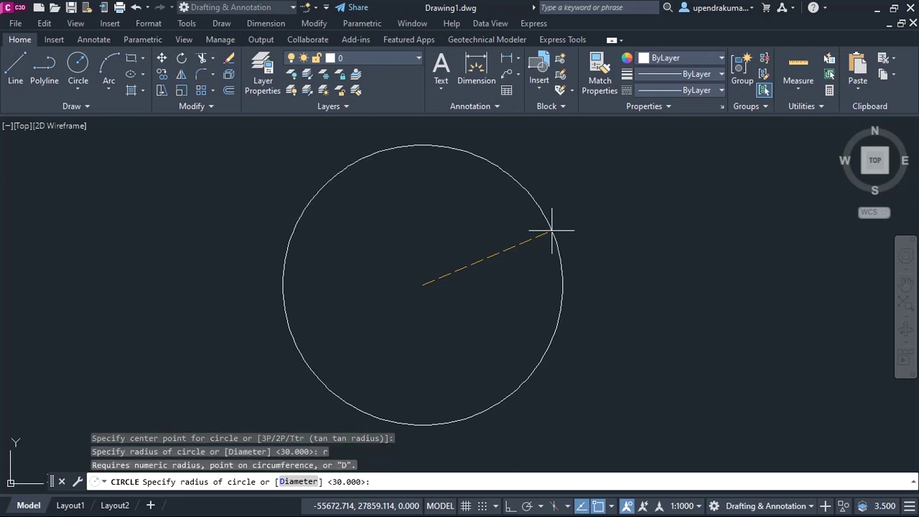
type("50")
key("Return")
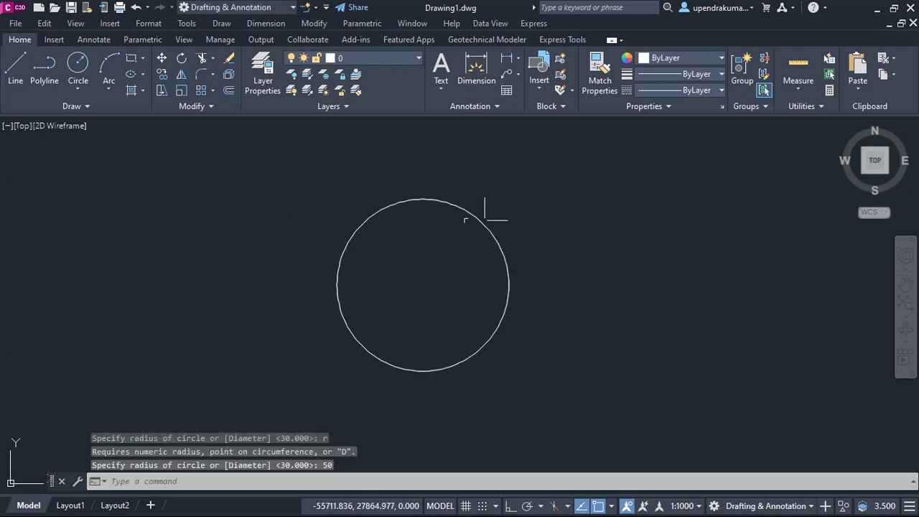
scroll(405, 206, "up", 3)
scroll(406, 206, "up", 1)
scroll(406, 205, "down", 2)
scroll(405, 199, "up", 2)
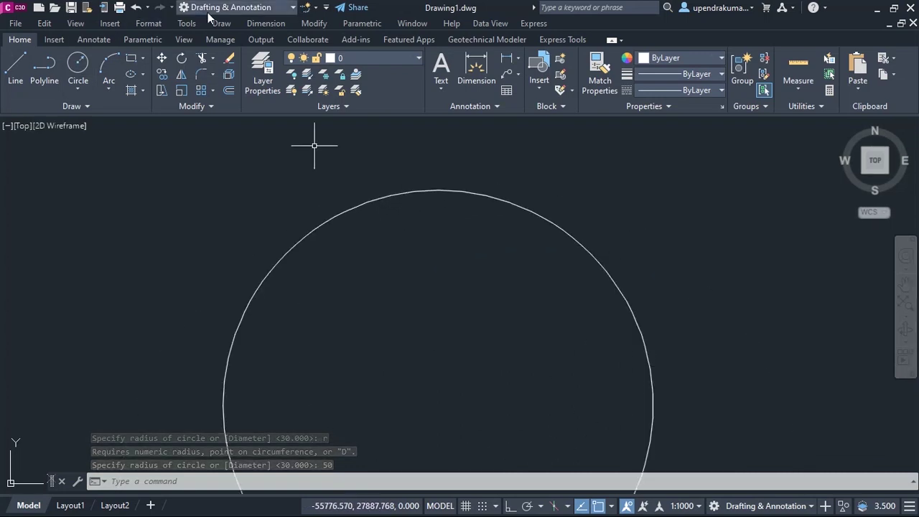
left_click(259, 23)
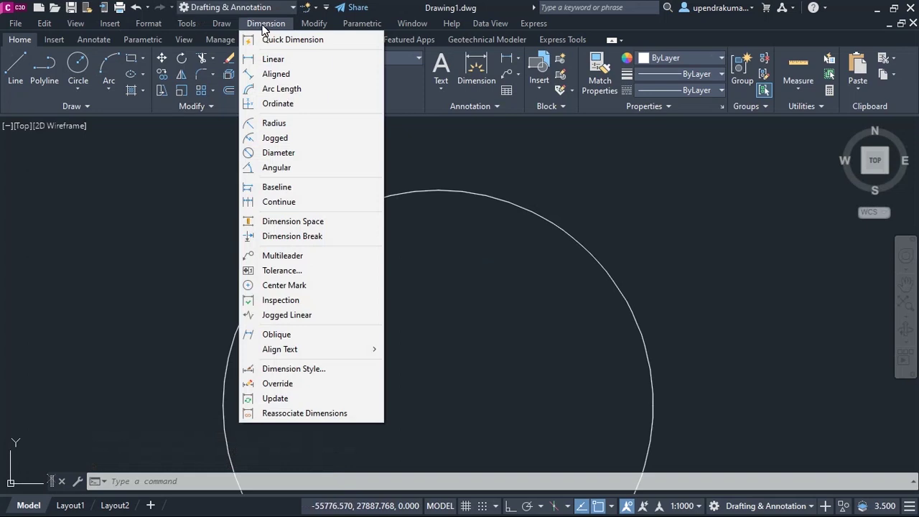
Add an R50.0000 radius dimension to the circle, placed inside it
left_click(277, 125)
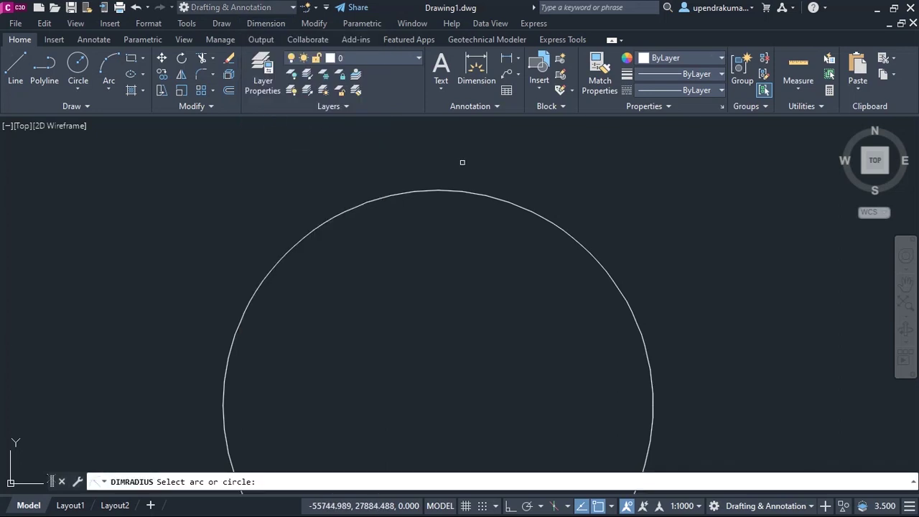
left_click(493, 195)
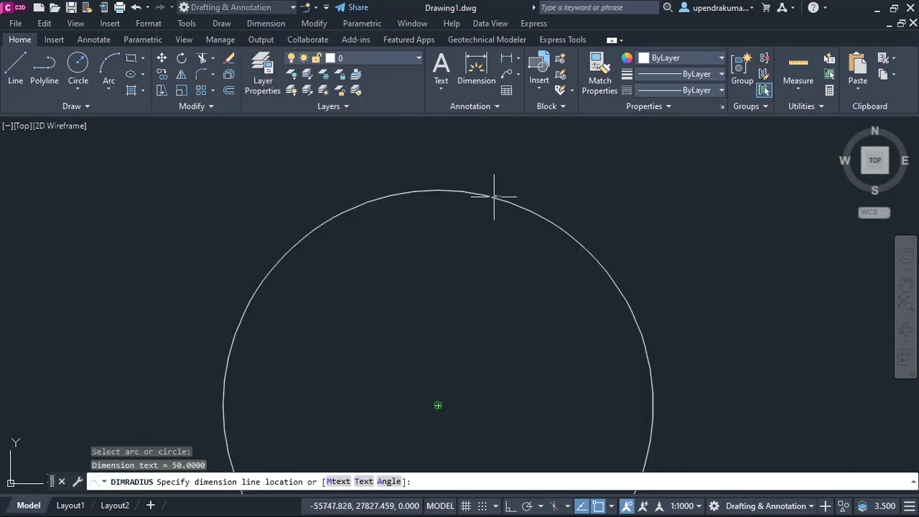
left_click(436, 406)
scroll(461, 419, "up", 5)
scroll(402, 378, "up", 2)
scroll(338, 352, "up", 2)
scroll(342, 354, "up", 2)
scroll(343, 354, "down", 2)
scroll(342, 354, "down", 2)
scroll(343, 352, "down", 3)
scroll(344, 352, "up", 6)
scroll(343, 352, "down", 3)
scroll(343, 352, "down", 4)
scroll(344, 352, "up", 2)
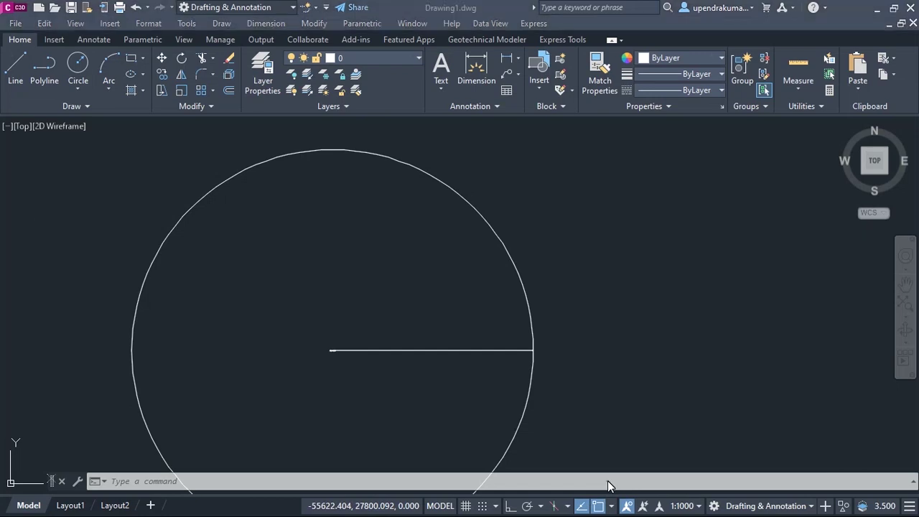
Undo the previous circle, then draw a Center, Diameter circle with diameter 80
key("ctrl+z")
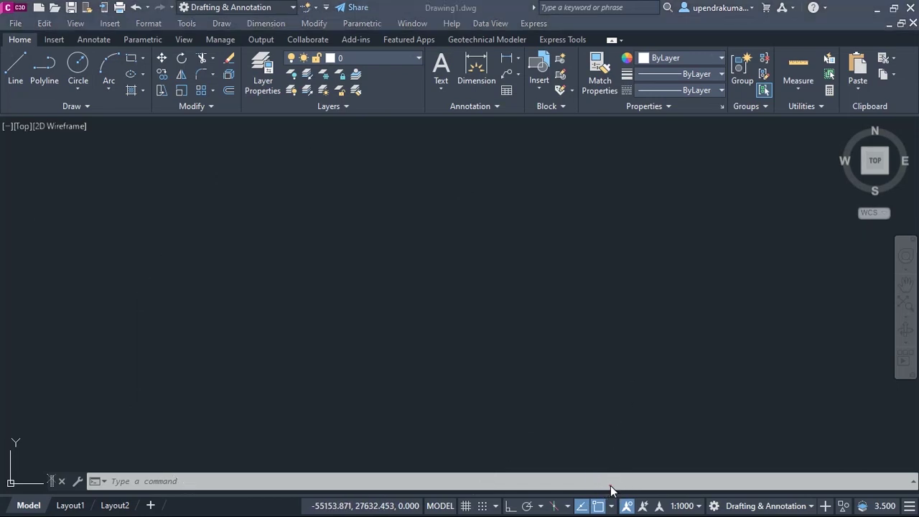
left_click(81, 88)
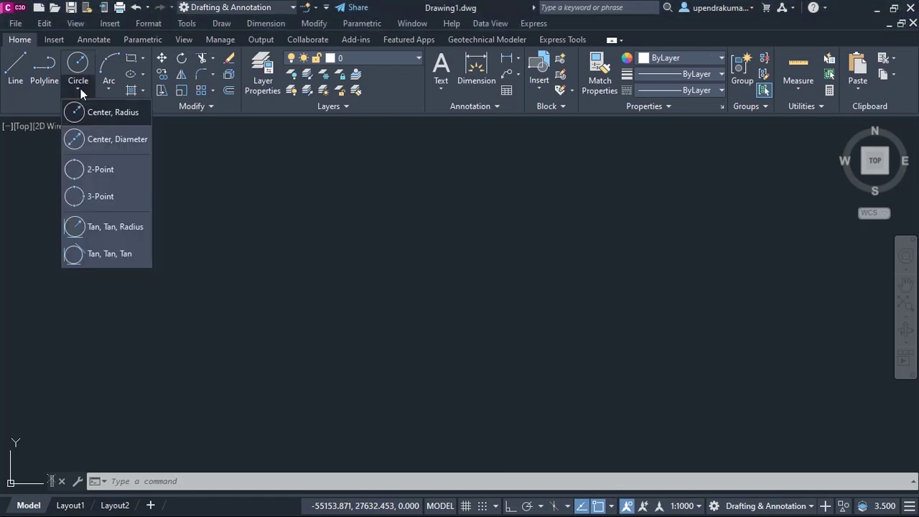
left_click(91, 138)
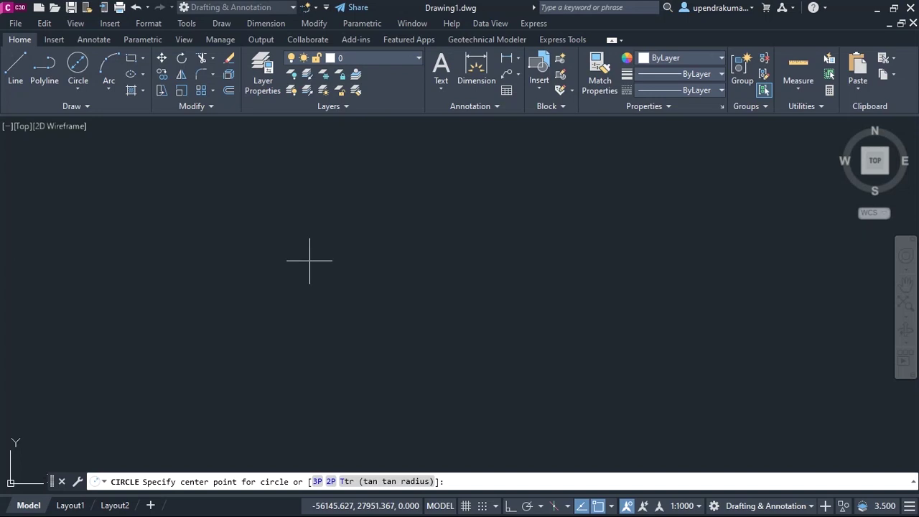
left_click(310, 257)
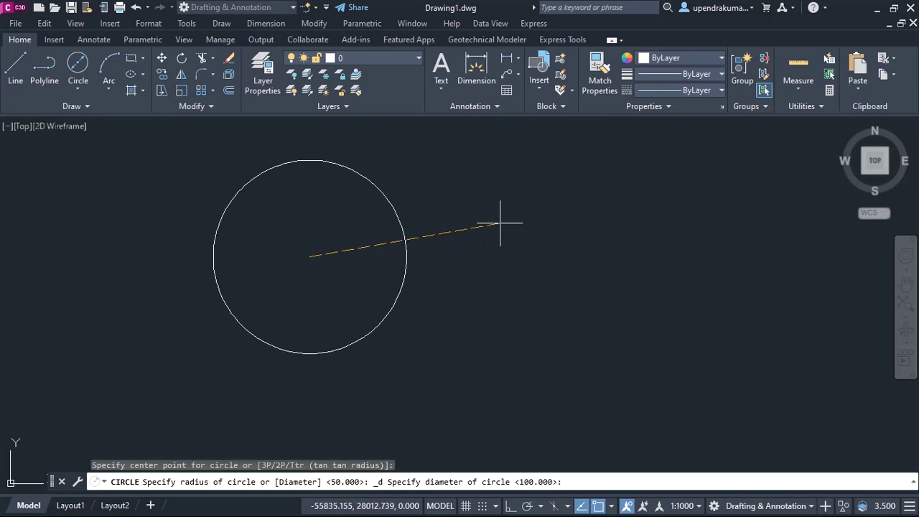
type("d")
key("Return")
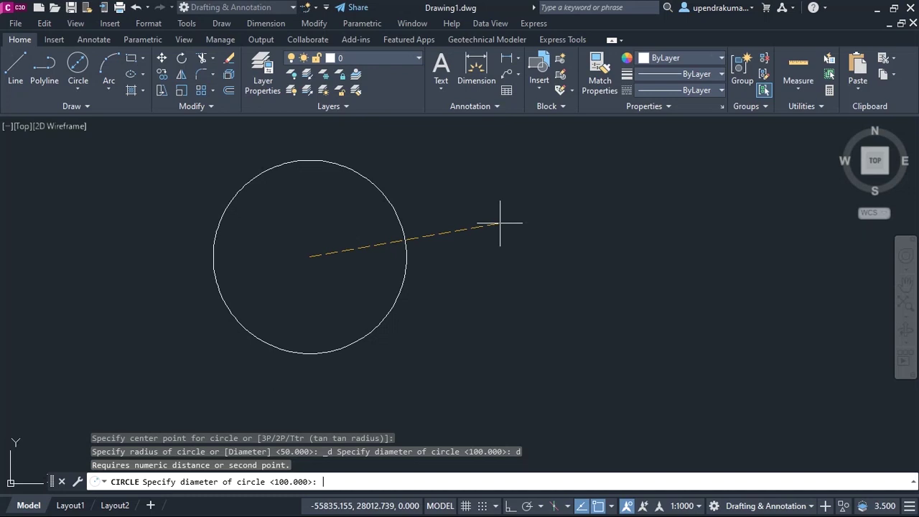
type("80")
key("Return")
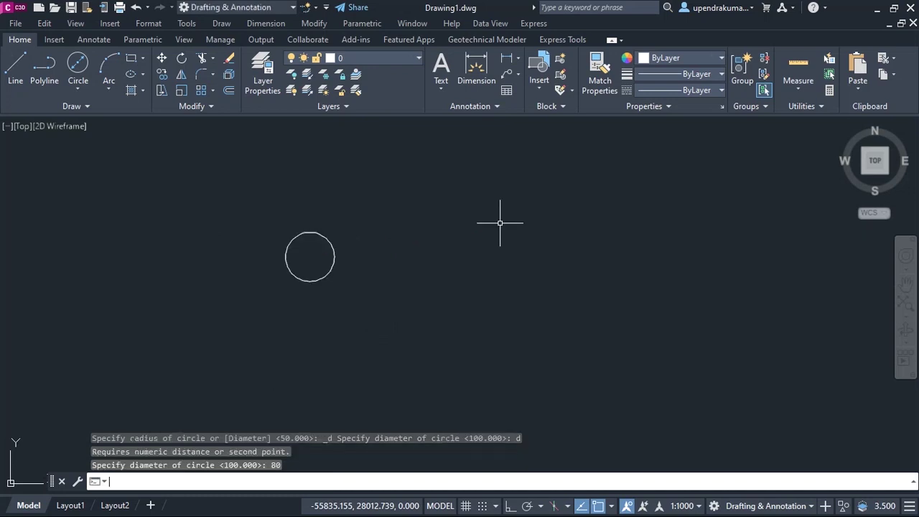
scroll(311, 260, "up", 6)
scroll(308, 247, "up", 2)
scroll(308, 222, "up", 5)
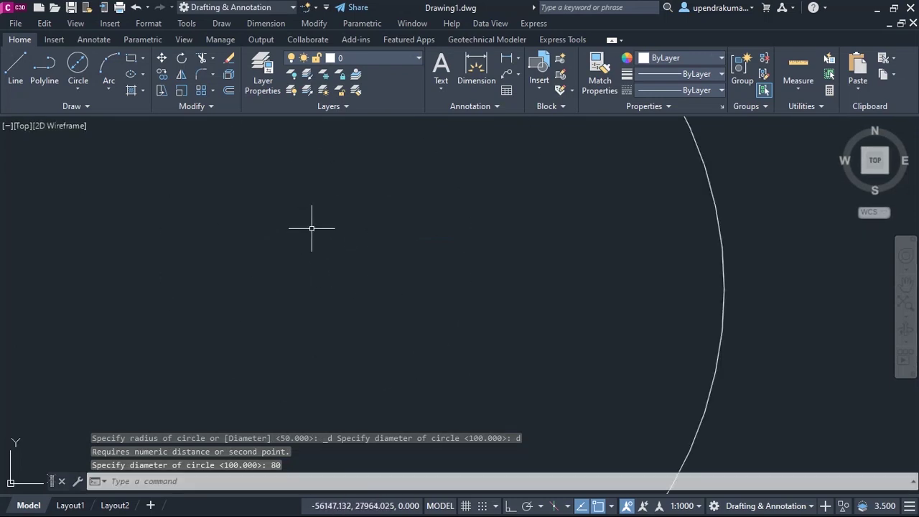
scroll(311, 227, "down", 6)
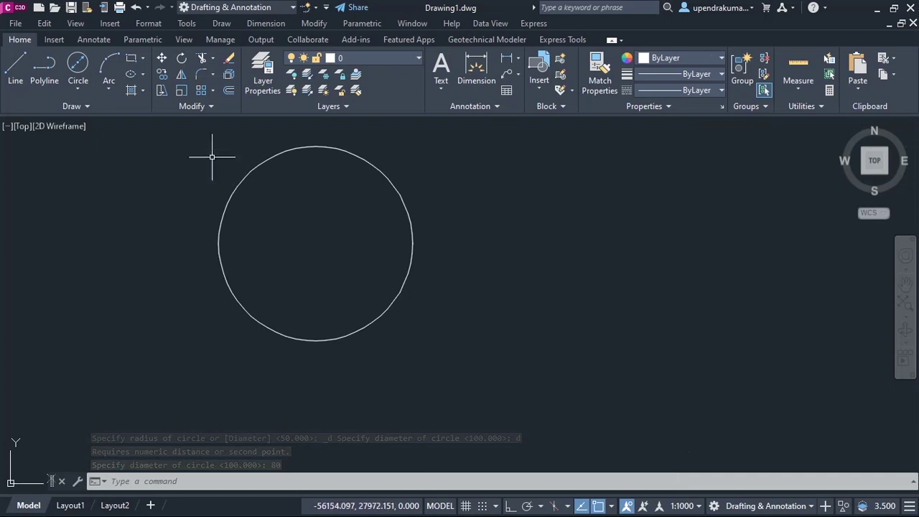
Attach a Ø80.0000 diameter dimension to the circle, placed at its center
left_click(254, 24)
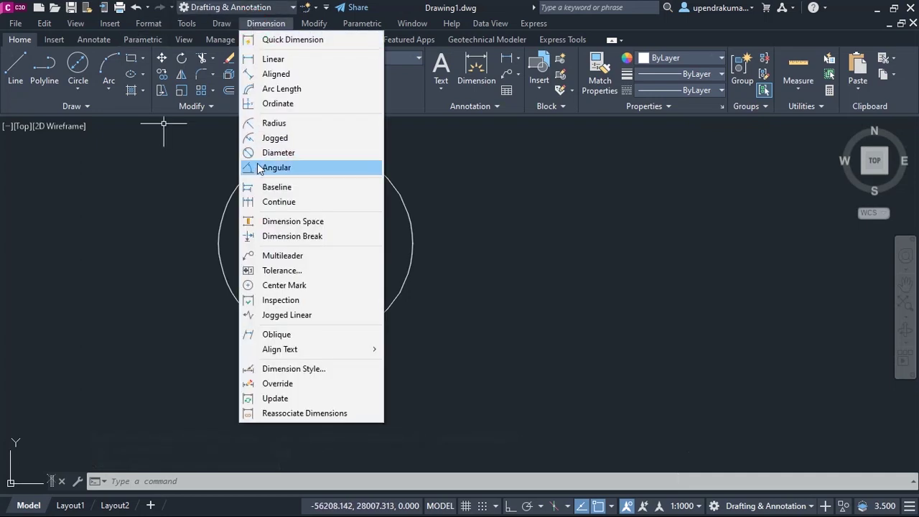
left_click(260, 153)
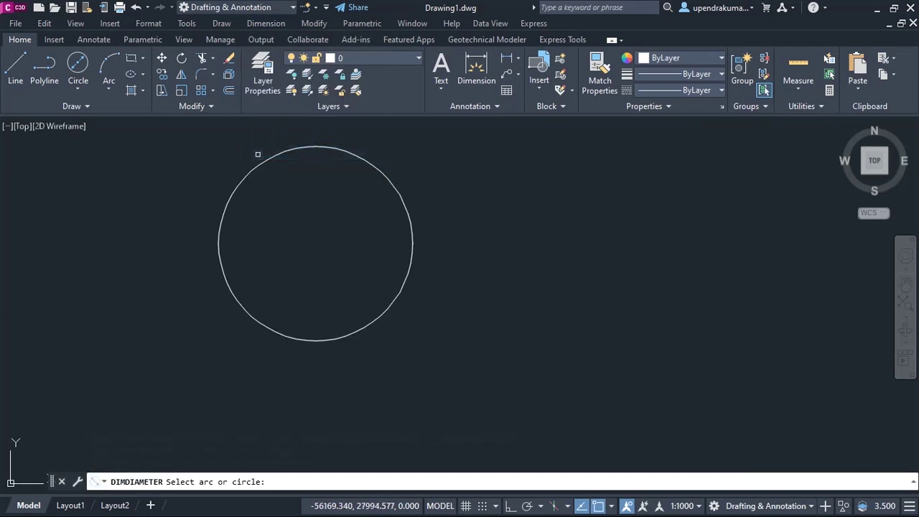
left_click(399, 190)
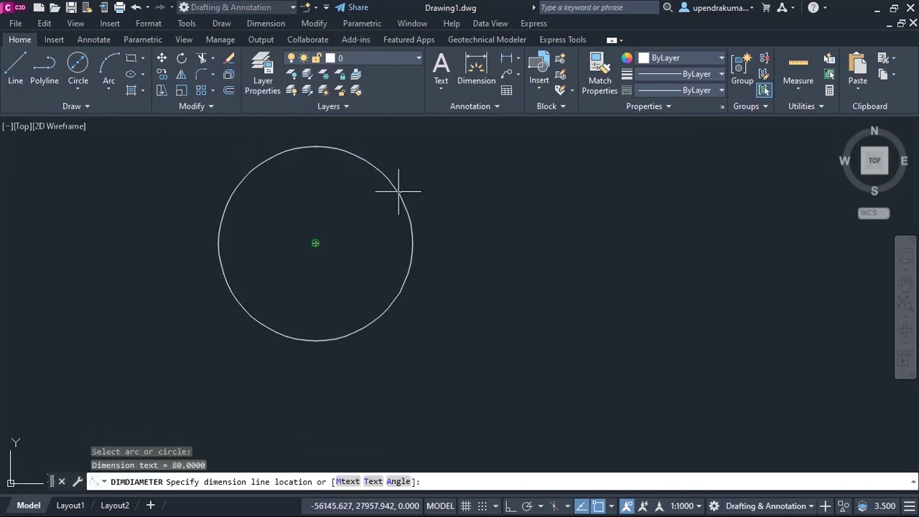
left_click(316, 243)
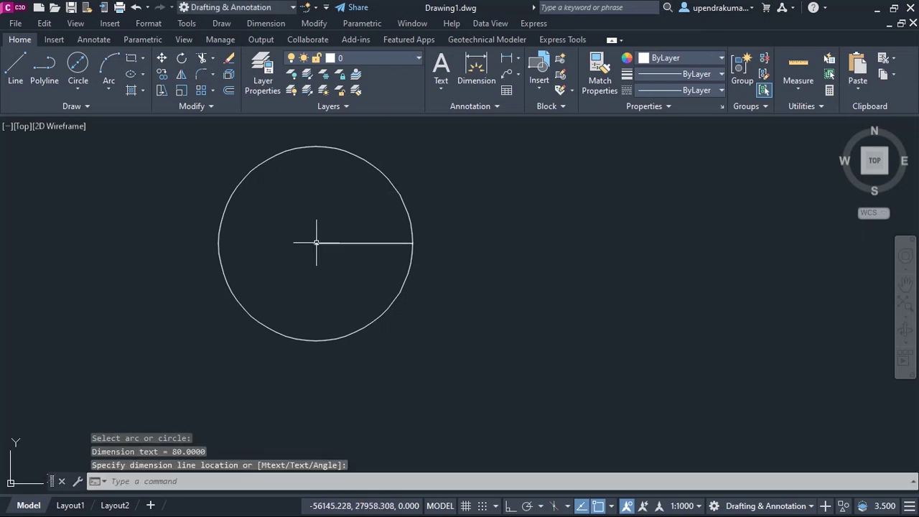
scroll(319, 252, "up", 3)
scroll(309, 230, "up", 5)
scroll(287, 135, "up", 4)
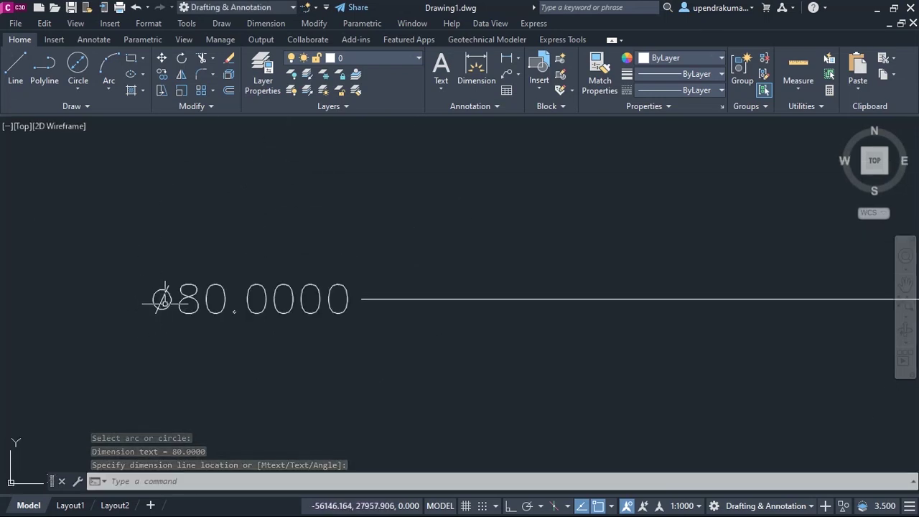
scroll(297, 301, "down", 3)
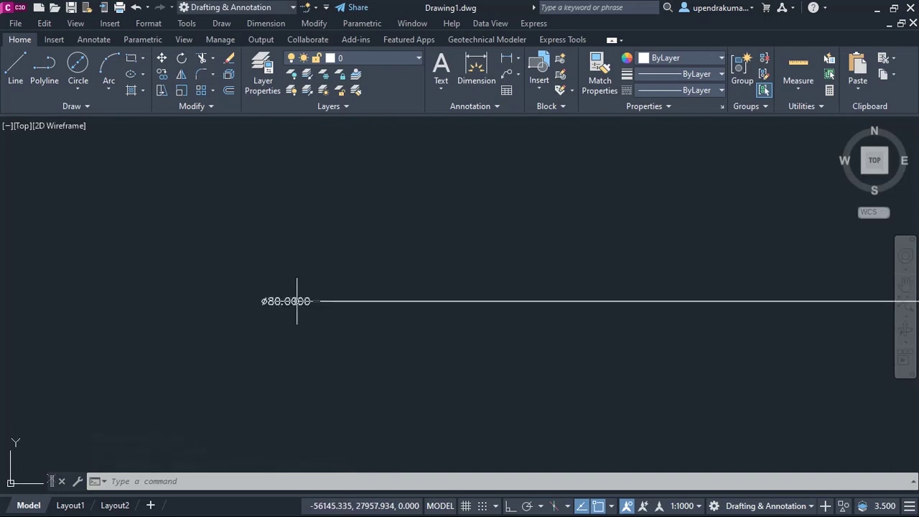
scroll(297, 301, "up", 2)
scroll(296, 301, "down", 3)
scroll(297, 301, "down", 3)
scroll(296, 301, "up", 2)
scroll(297, 301, "down", 1)
scroll(297, 301, "up", 2)
scroll(297, 301, "up", 1)
scroll(297, 301, "up", 2)
scroll(298, 304, "up", 1)
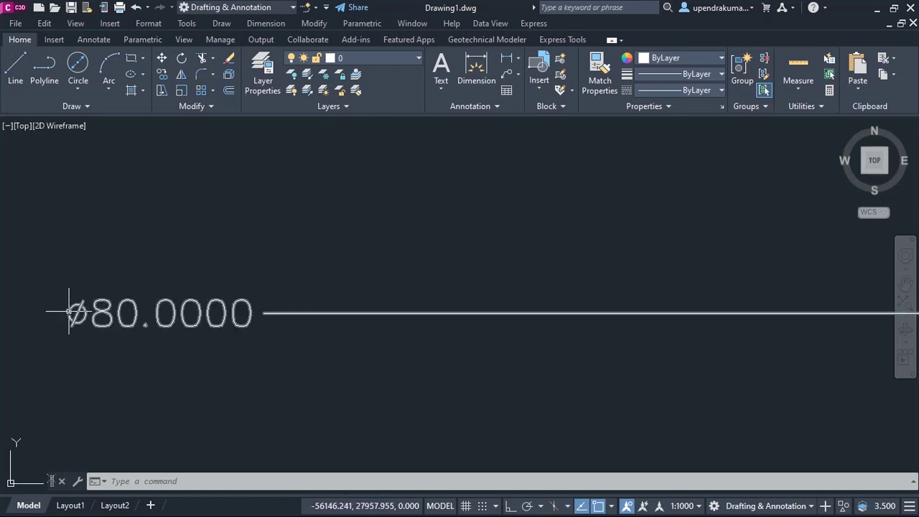
scroll(183, 265, "down", 1)
scroll(194, 267, "down", 3)
scroll(194, 271, "down", 5)
scroll(194, 271, "down", 2)
scroll(194, 270, "down", 2)
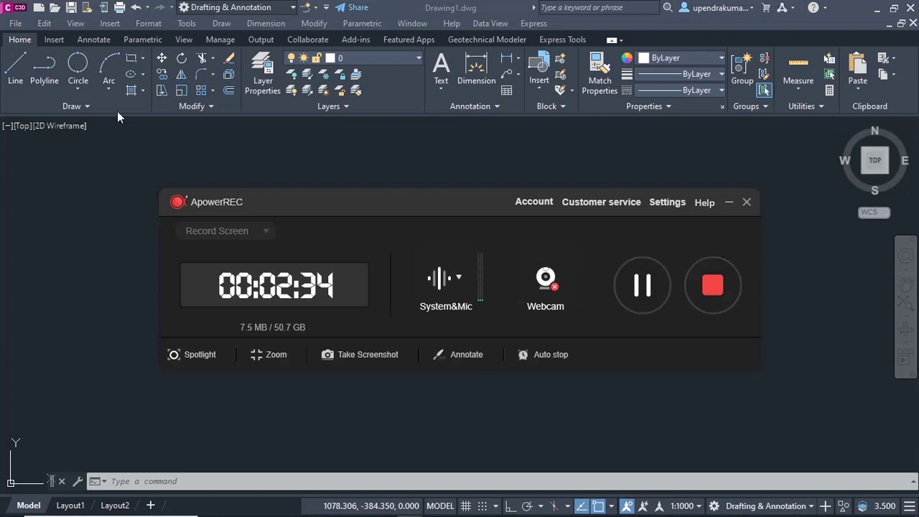
Clear the dimensioned circle and start the 2-Point circle command
left_click(727, 201)
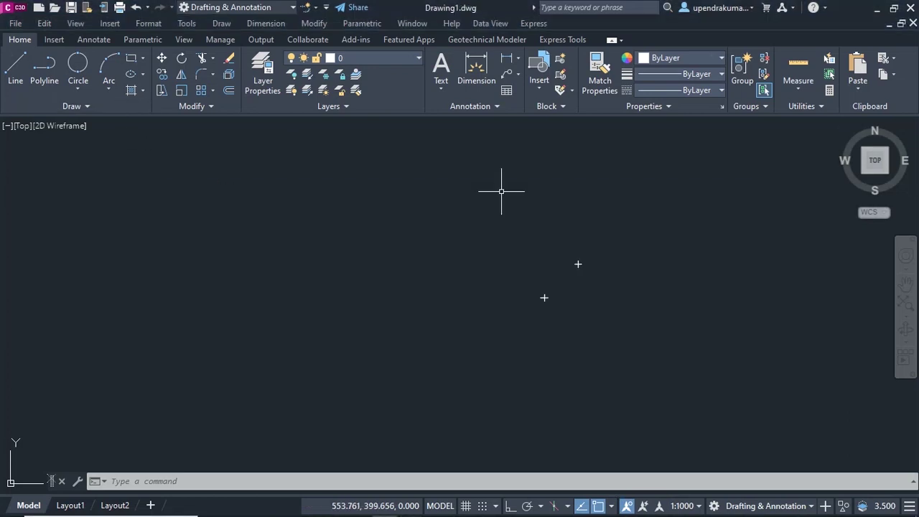
left_click(74, 91)
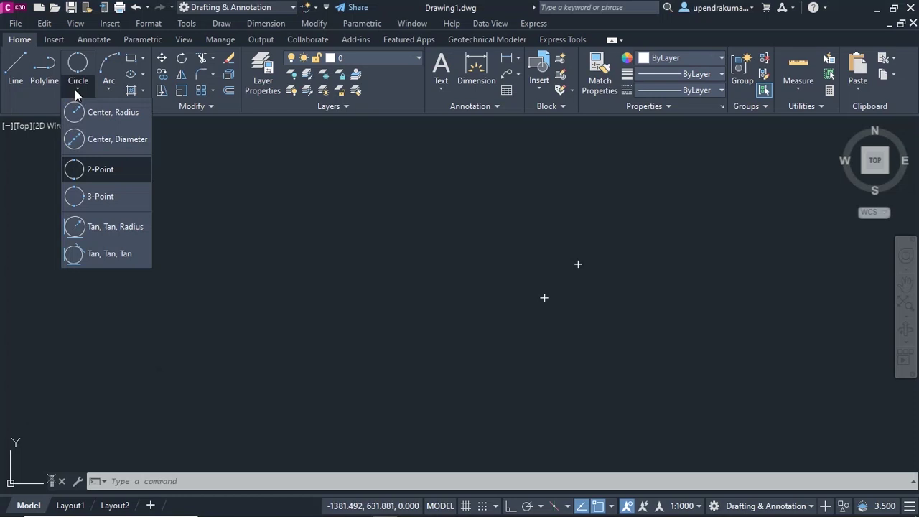
left_click(93, 177)
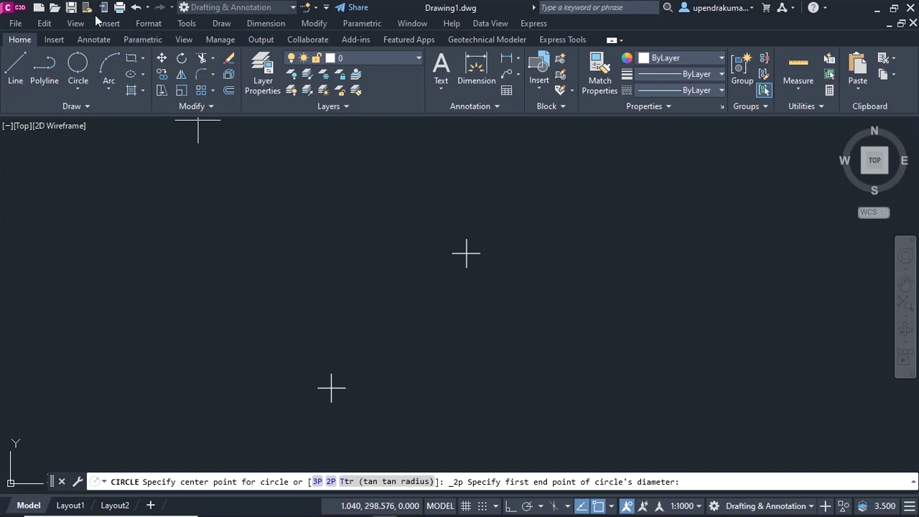
left_click(79, 84)
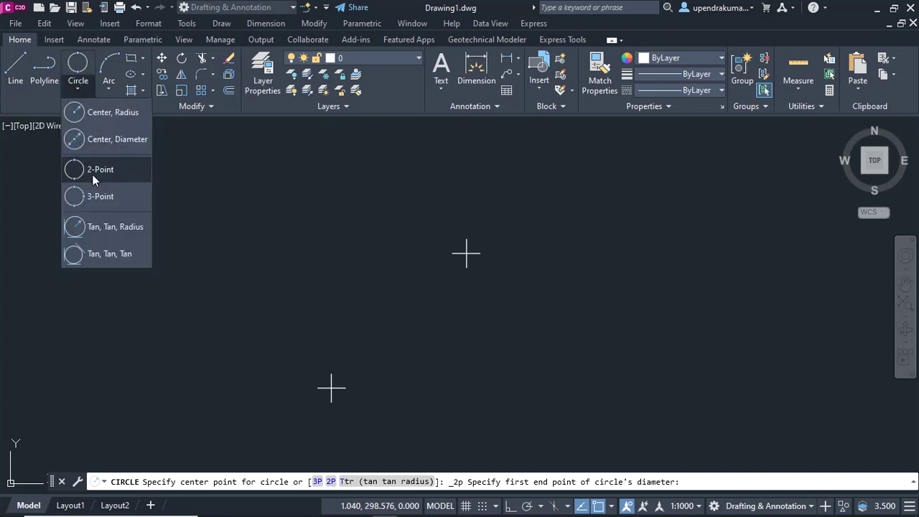
left_click(94, 169)
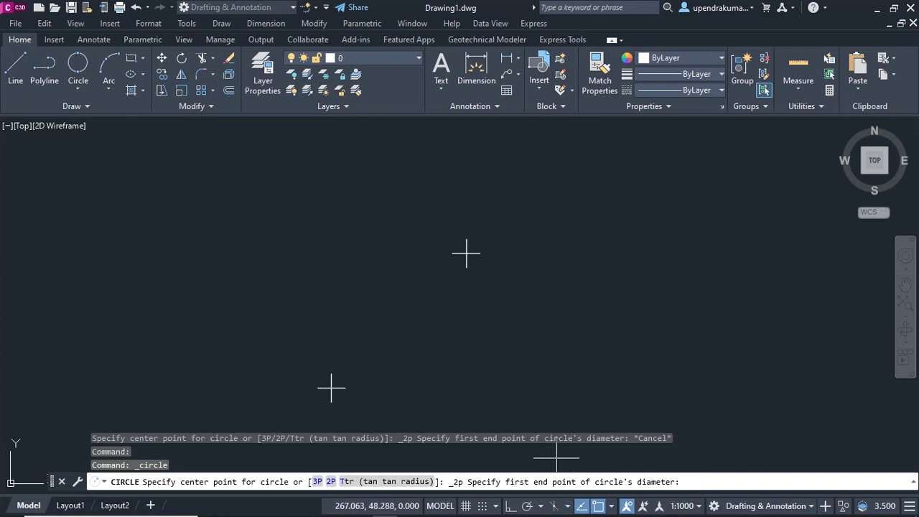
left_click(560, 457)
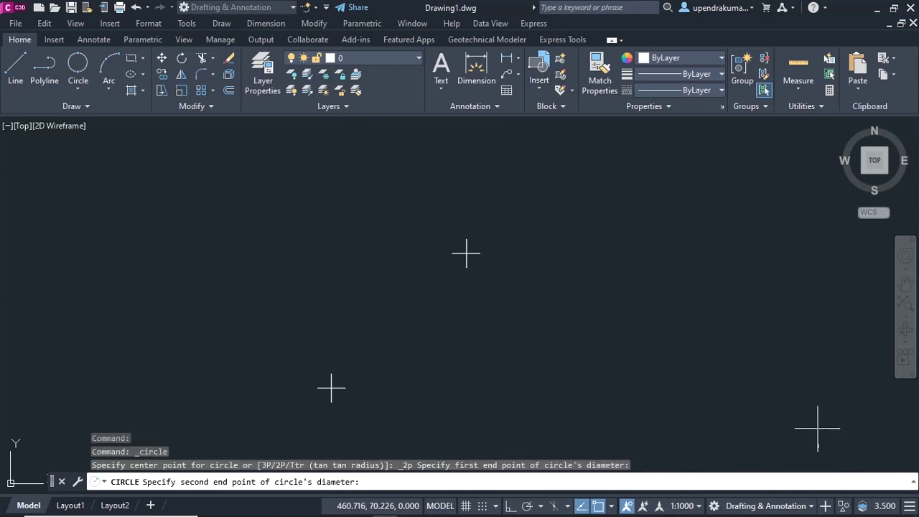
key("Escape")
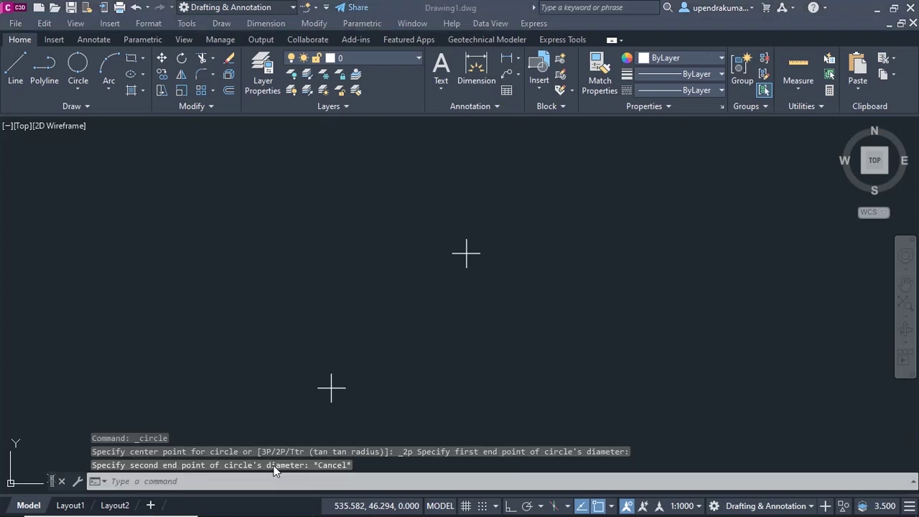
left_click(74, 89)
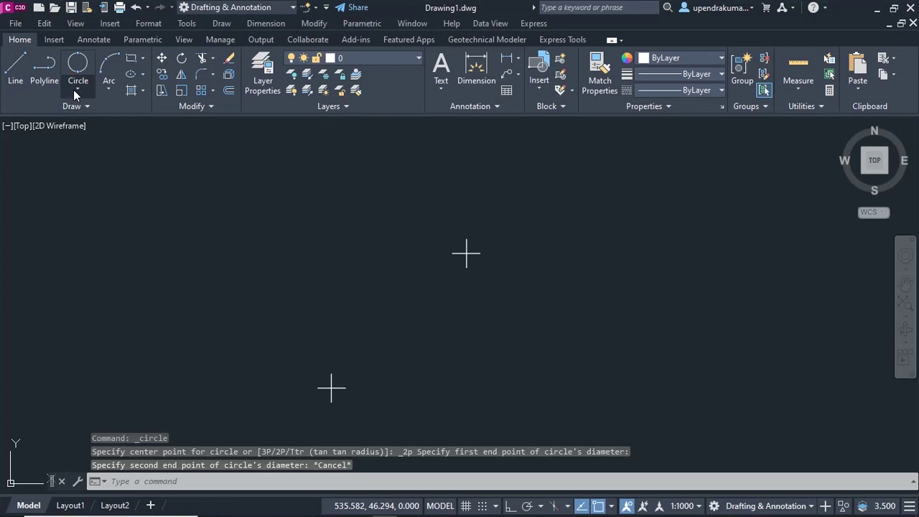
left_click(73, 90)
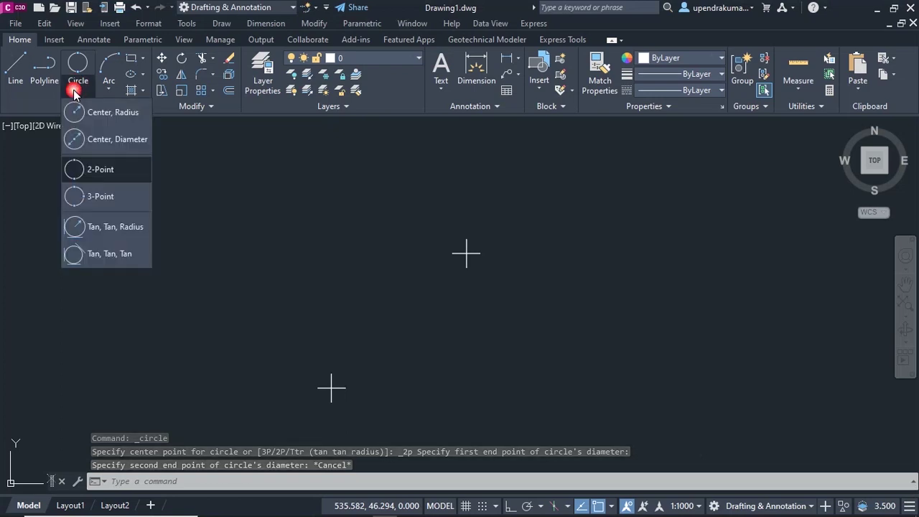
left_click(91, 170)
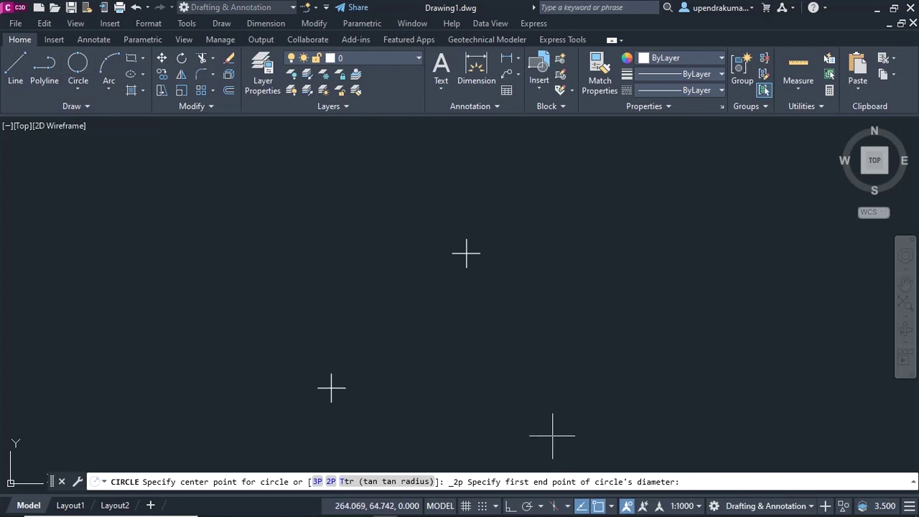
key("Escape")
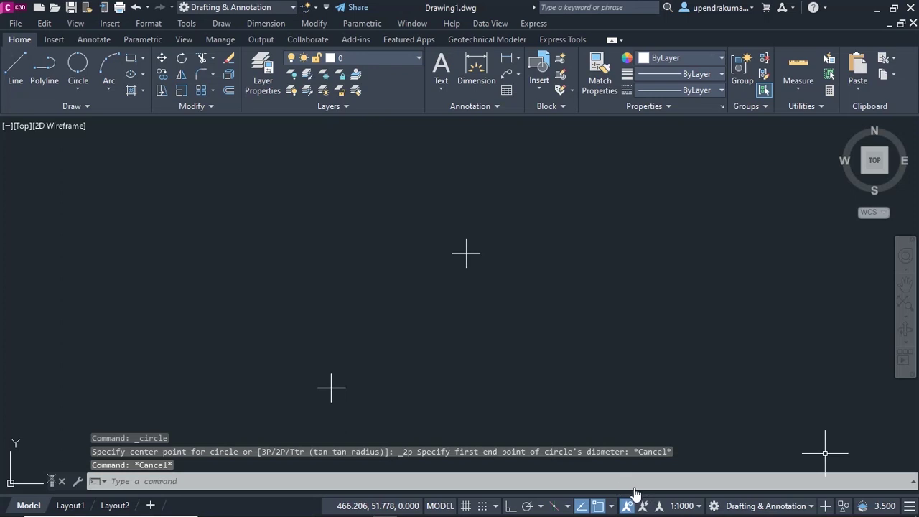
Draw a 2P circle with diameter end points at 100,100 and 200,200
key("Return")
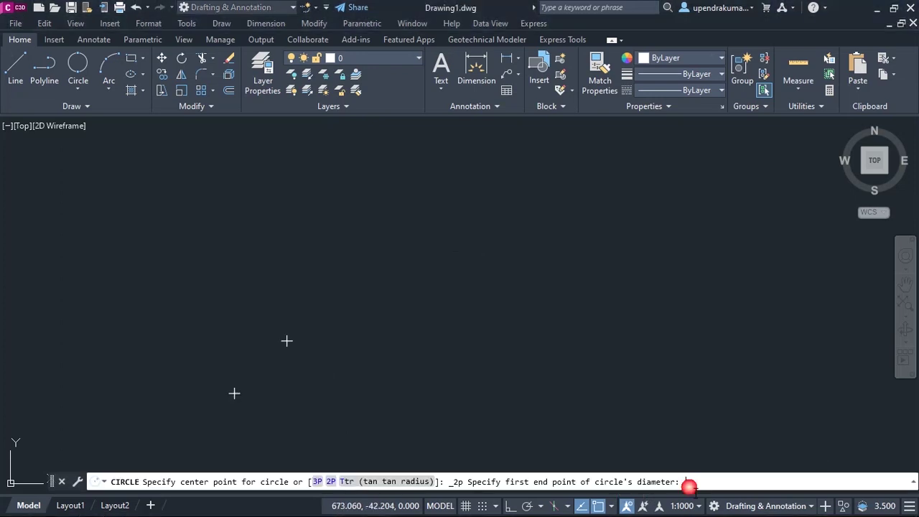
type("2")
type("p")
key("Return")
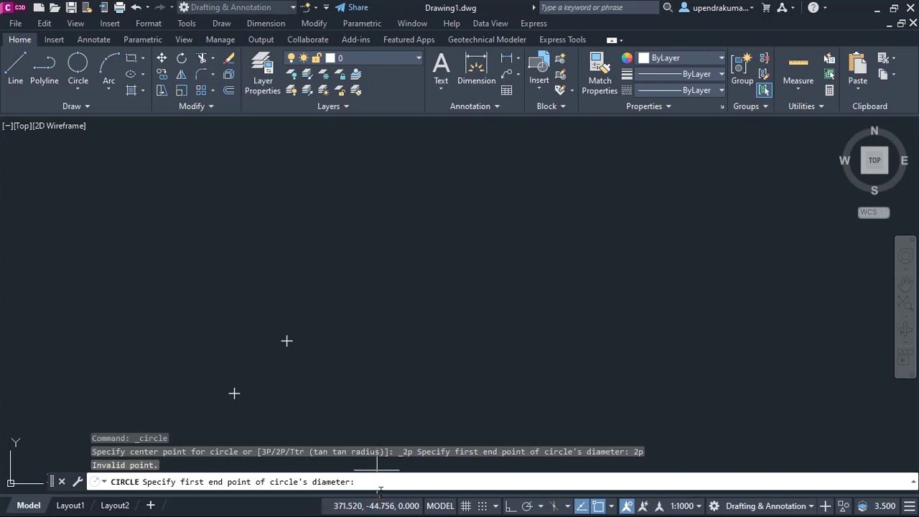
type("1")
type("00,100")
key("Return")
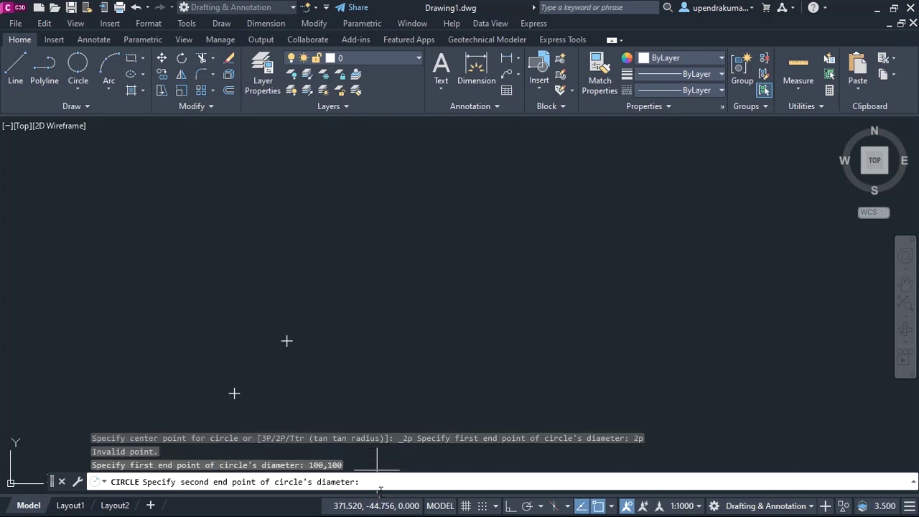
type("200")
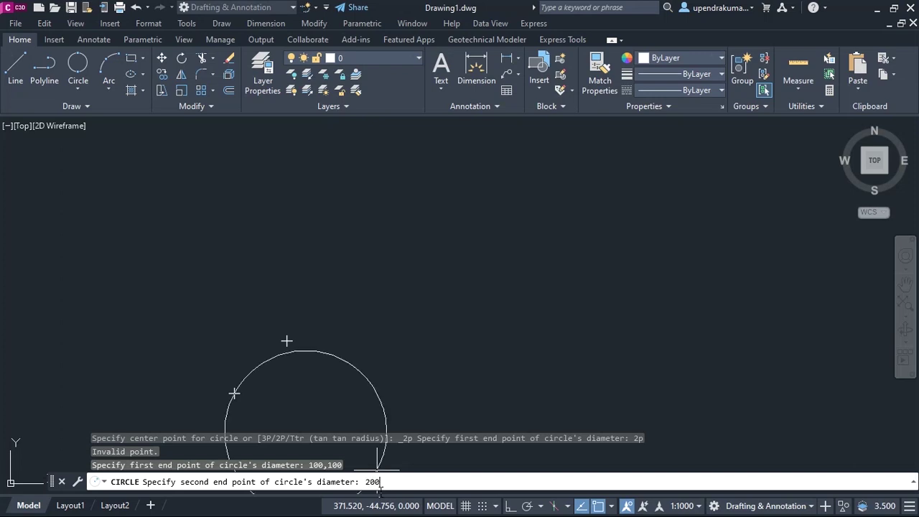
type(",200")
key("Return")
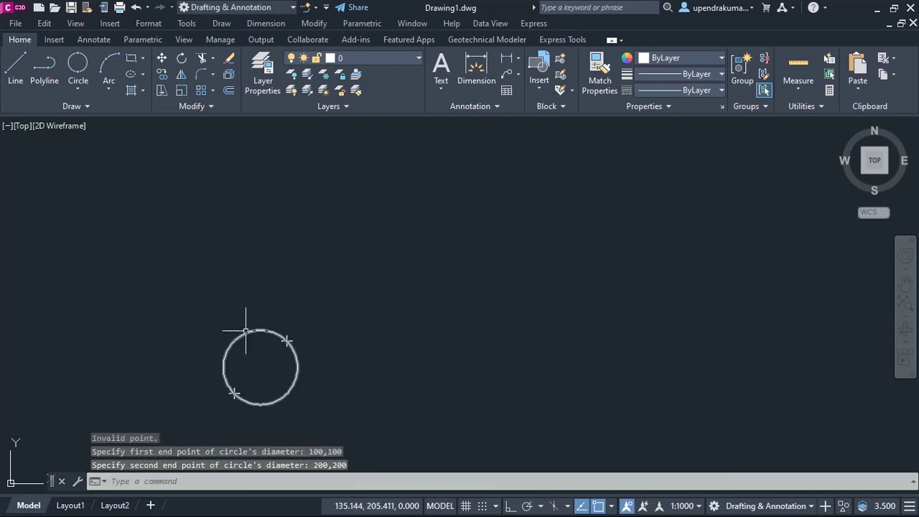
scroll(261, 393, "up", 4)
scroll(263, 388, "up", 2)
scroll(264, 384, "down", 2)
scroll(264, 381, "up", 2)
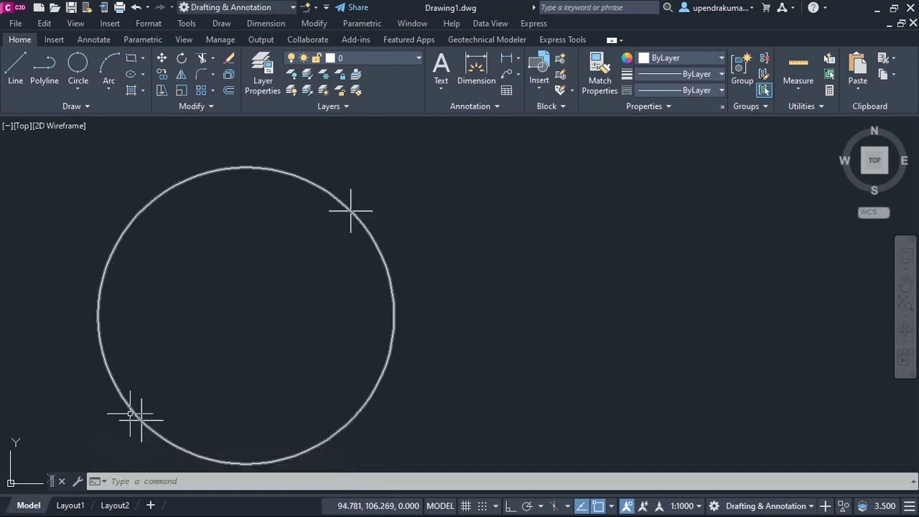
scroll(338, 226, "down", 4)
scroll(335, 230, "up", 2)
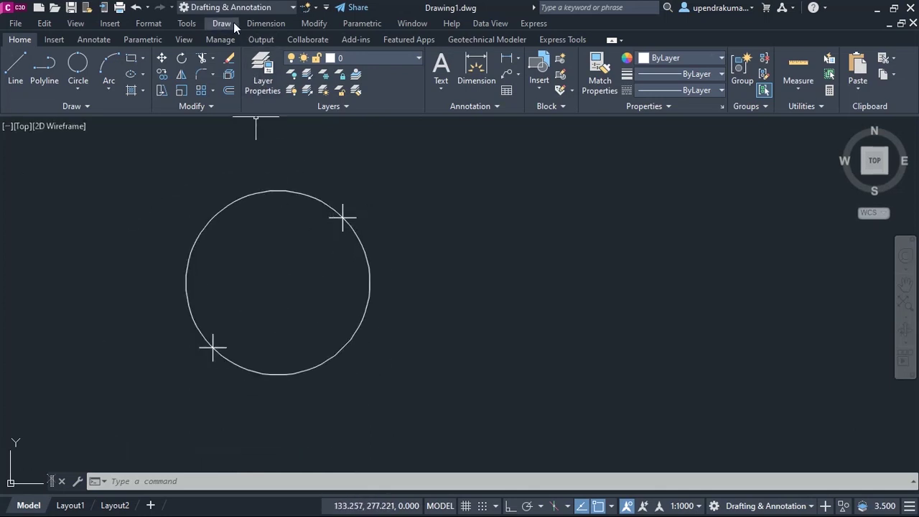
Add a radius dimension reading 70.7107 inside the two-point circle
left_click(275, 23)
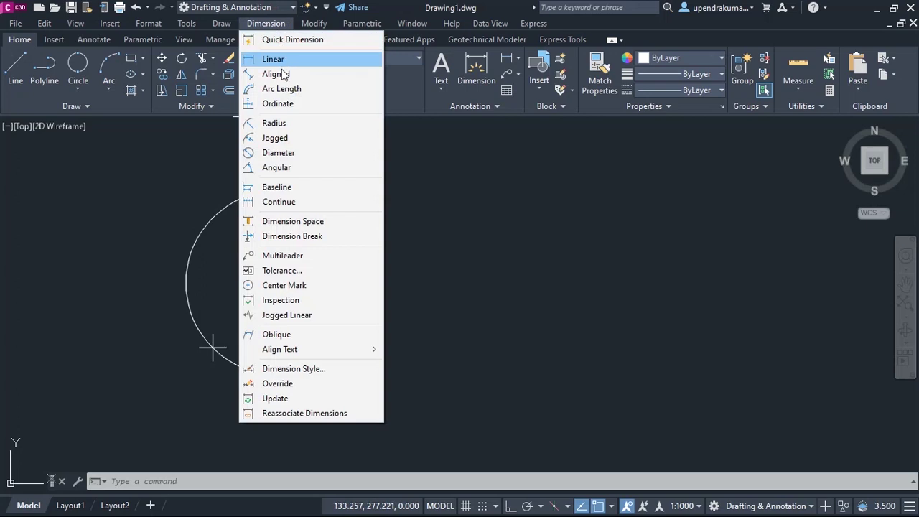
left_click(280, 124)
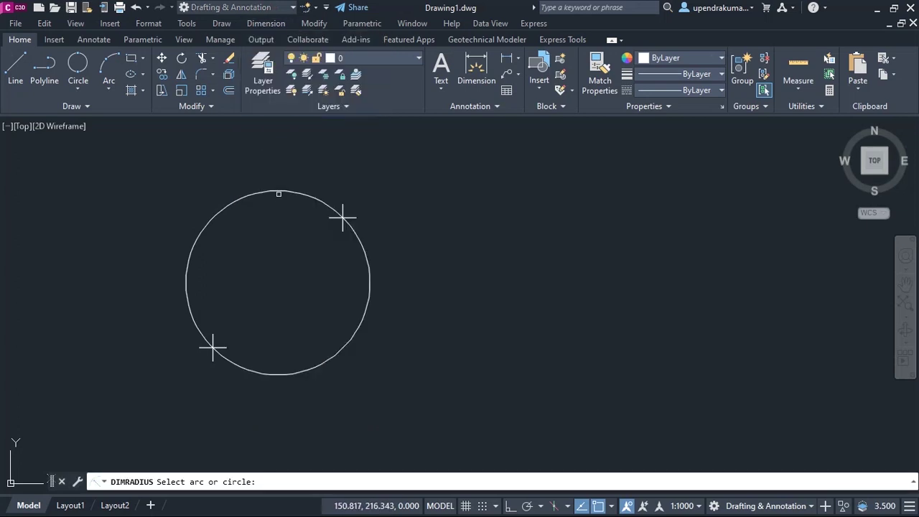
left_click(279, 191)
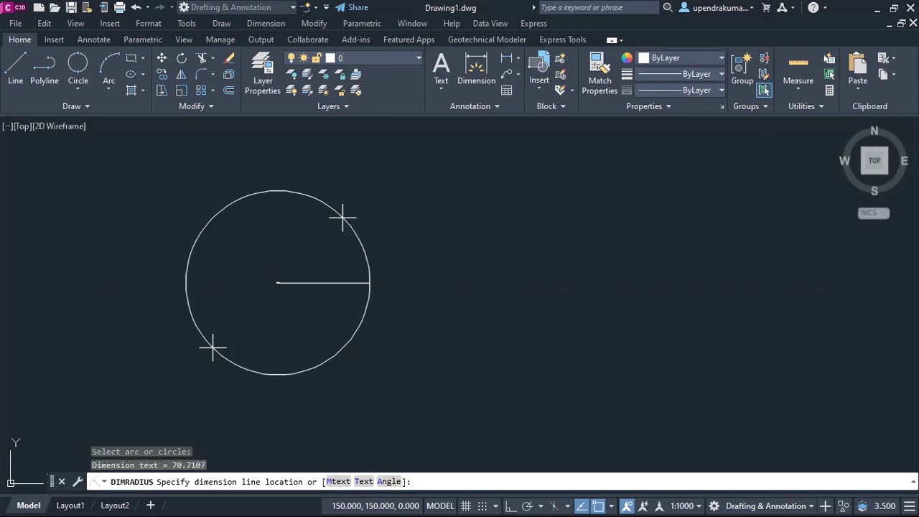
left_click(277, 282)
scroll(279, 278, "up", 2)
scroll(280, 278, "up", 8)
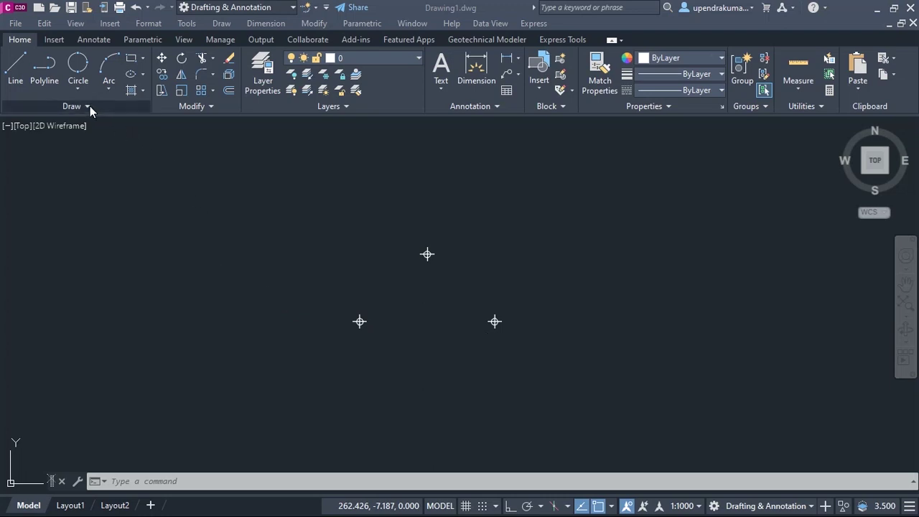
Start CIRCLE from the command line and choose the 3P option
left_click(150, 483)
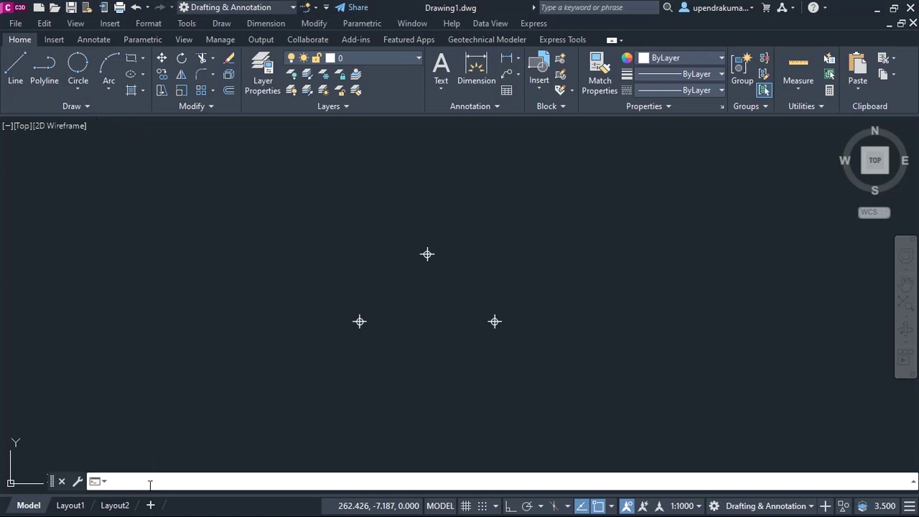
type("c")
type("i")
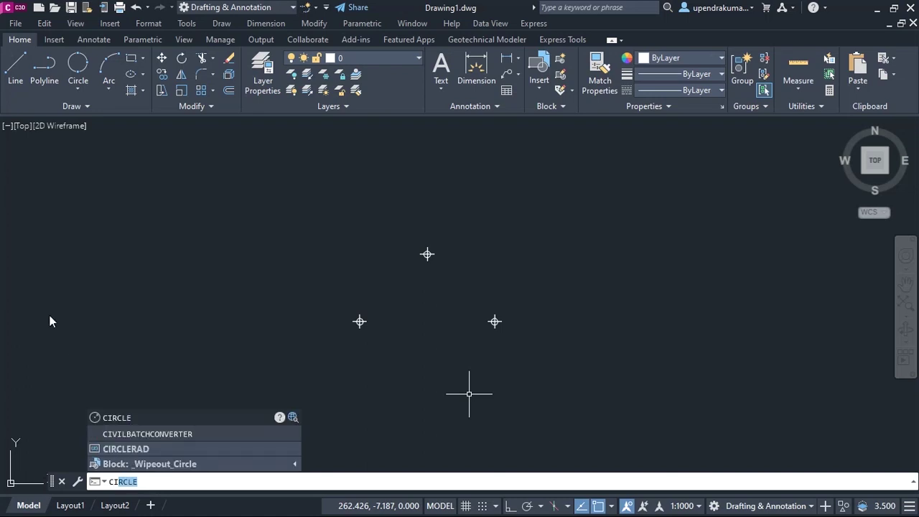
left_click(134, 417)
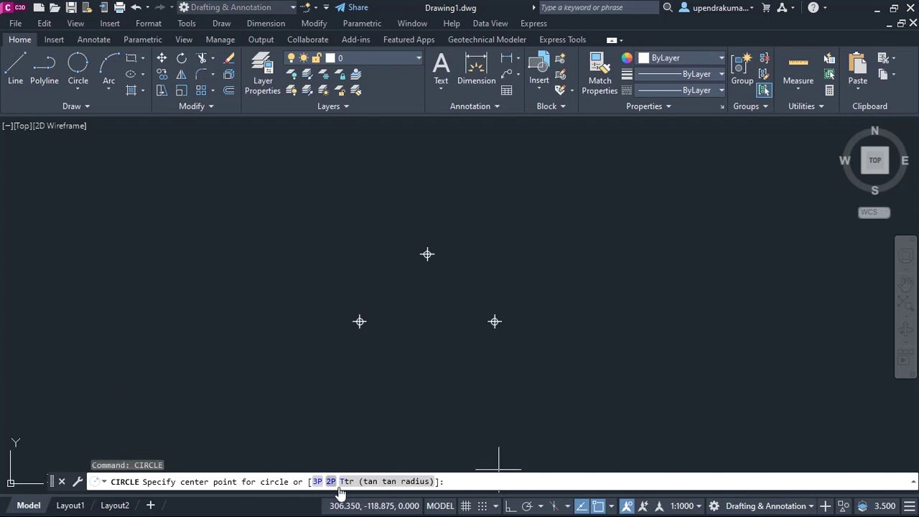
left_click(455, 488)
type("35")
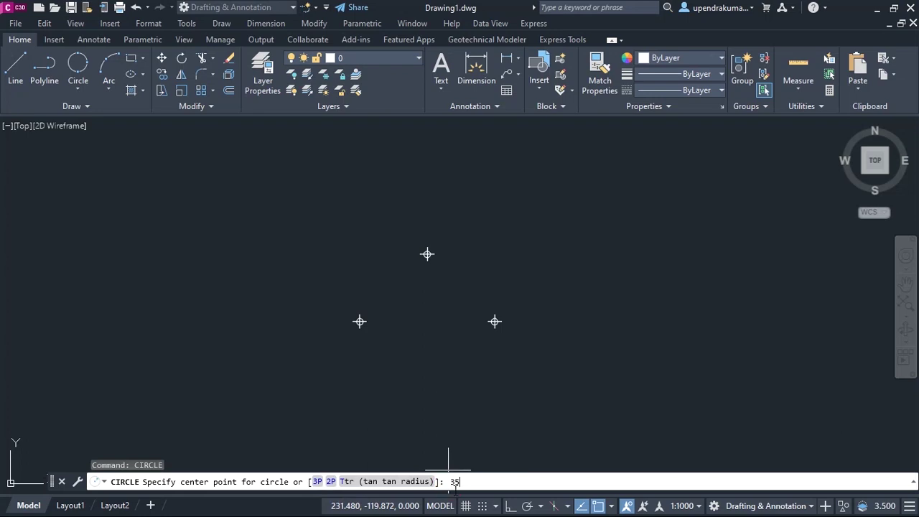
key("BackSpace")
type("p")
key("Return")
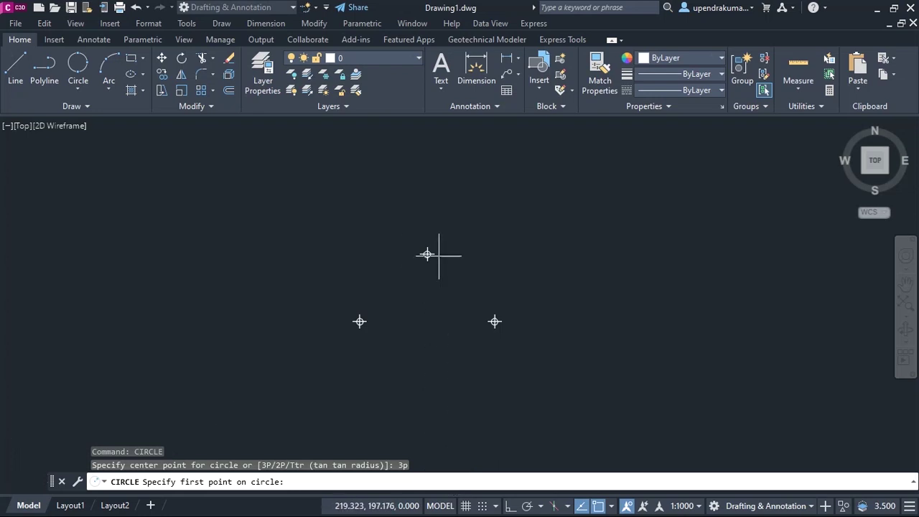
Pick the top marked point and the second marked point as the circle's first two points
scroll(439, 254, "up", 4)
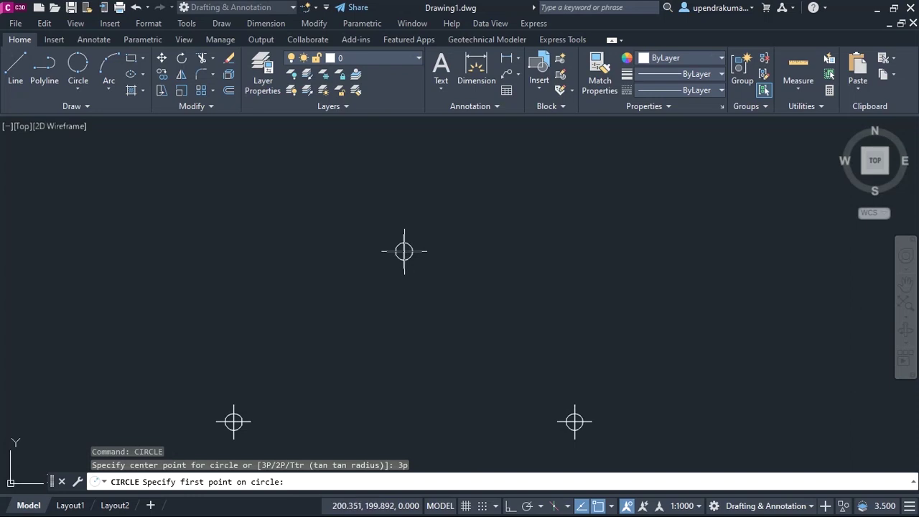
scroll(404, 251, "up", 3)
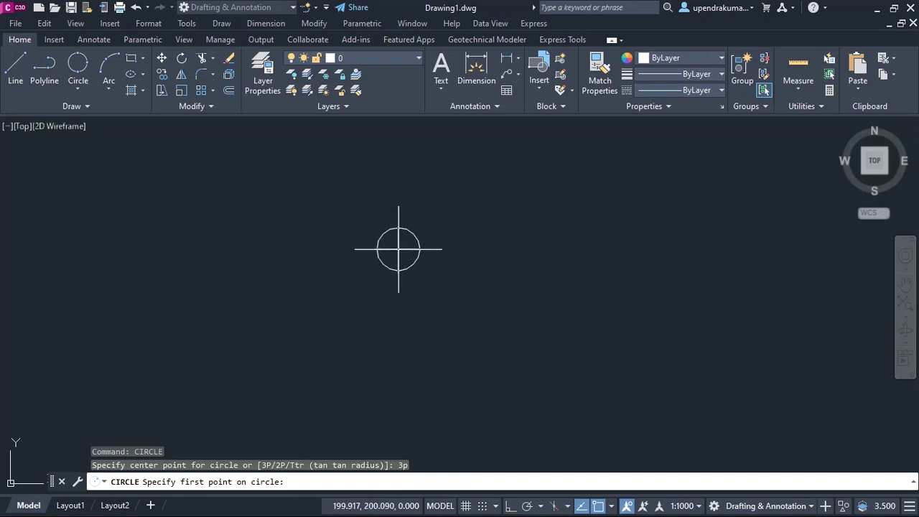
left_click(399, 249)
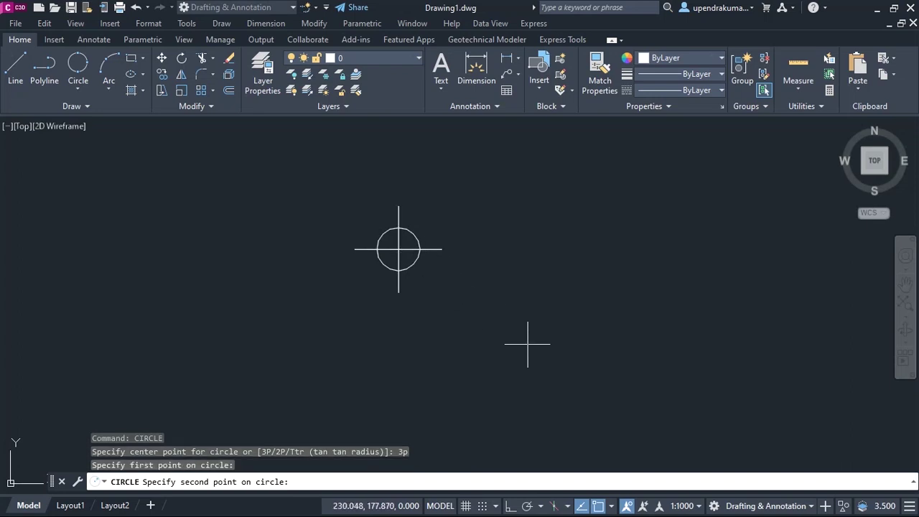
scroll(527, 343, "down", 3)
middle_click_drag(594, 395, 491, 272)
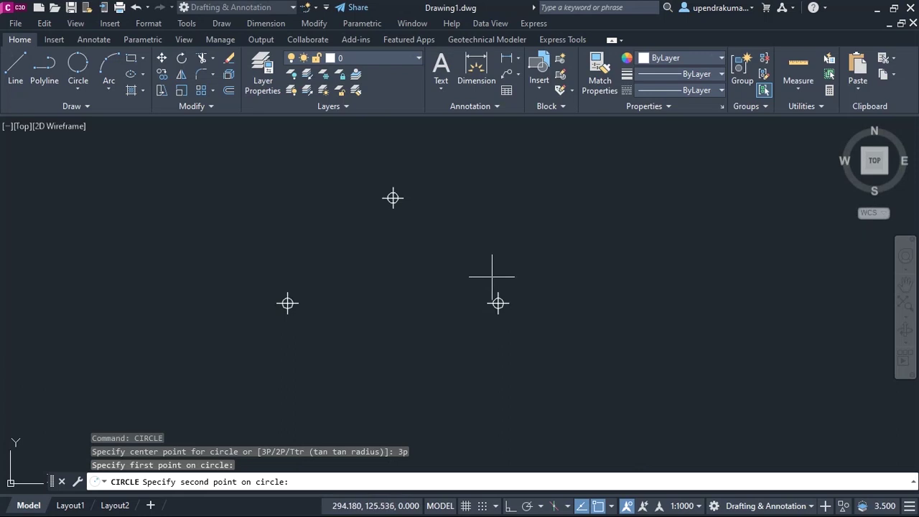
scroll(498, 303, "up", 5)
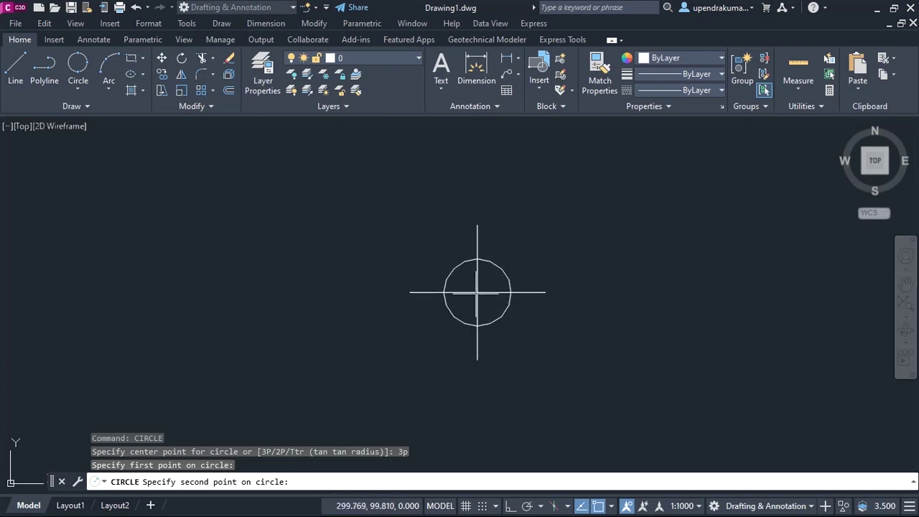
scroll(477, 291, "up", 2)
left_click(476, 289)
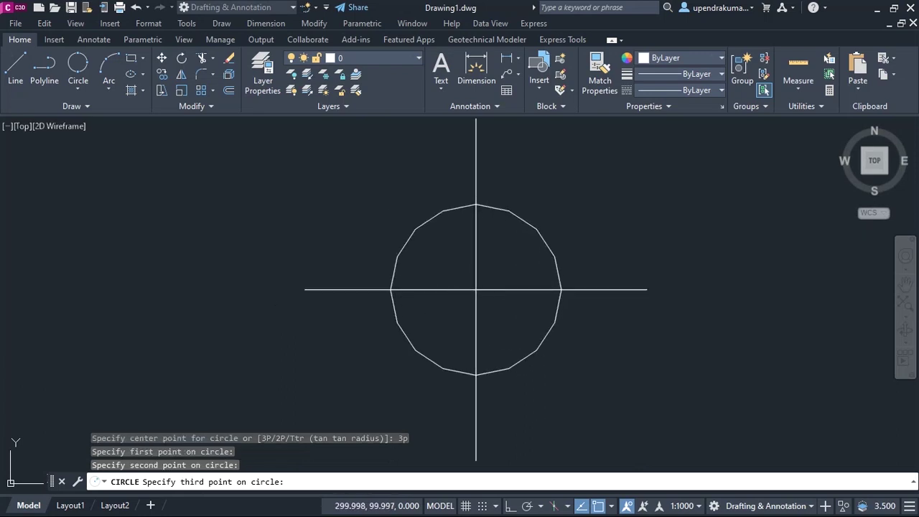
Pick the third marked point to complete the circle, then view the whole circle
scroll(220, 352, "down", 2)
scroll(244, 338, "down", 3)
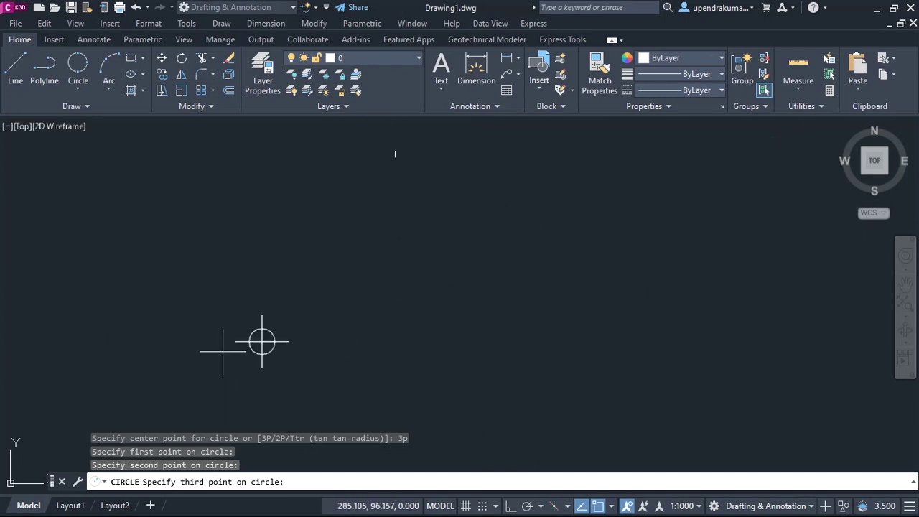
scroll(90, 349, "down", 3)
middle_click_drag(41, 359, 249, 338)
scroll(230, 335, "up", 3)
scroll(229, 287, "up", 4)
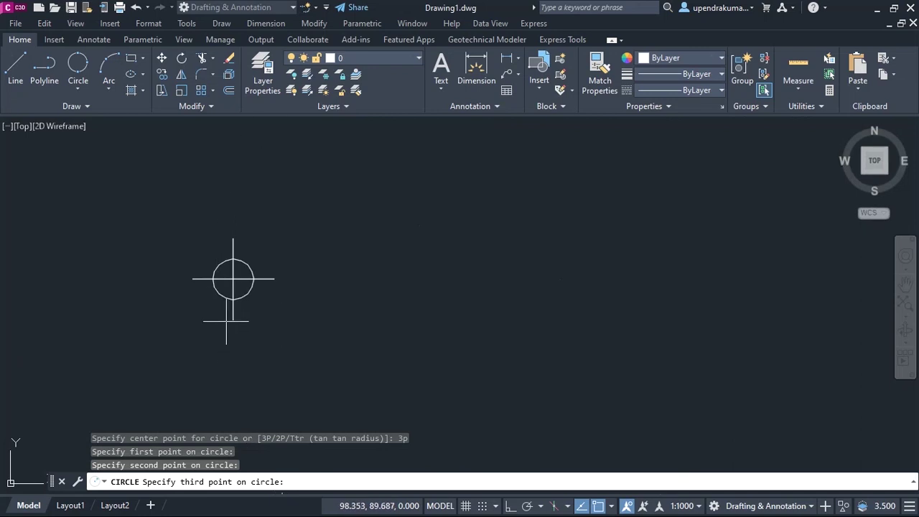
scroll(230, 278, "up", 3)
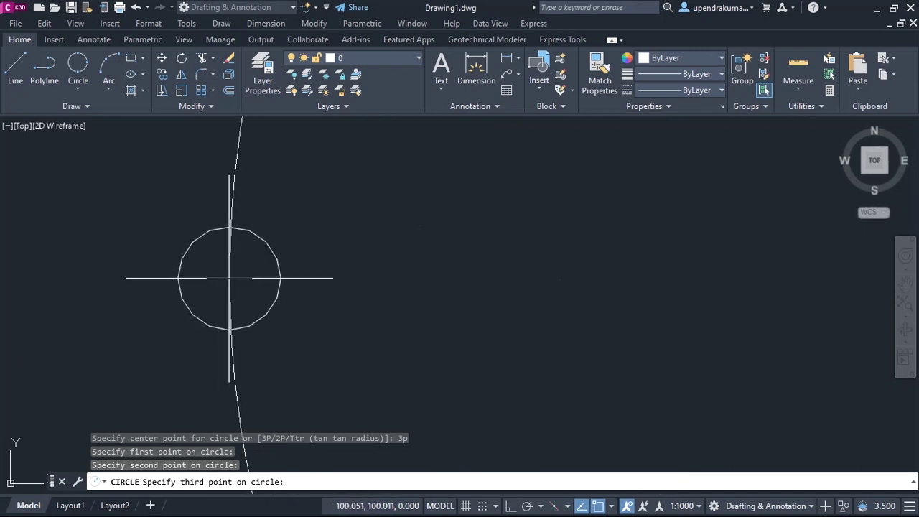
left_click(230, 278)
scroll(474, 275, "down", 8)
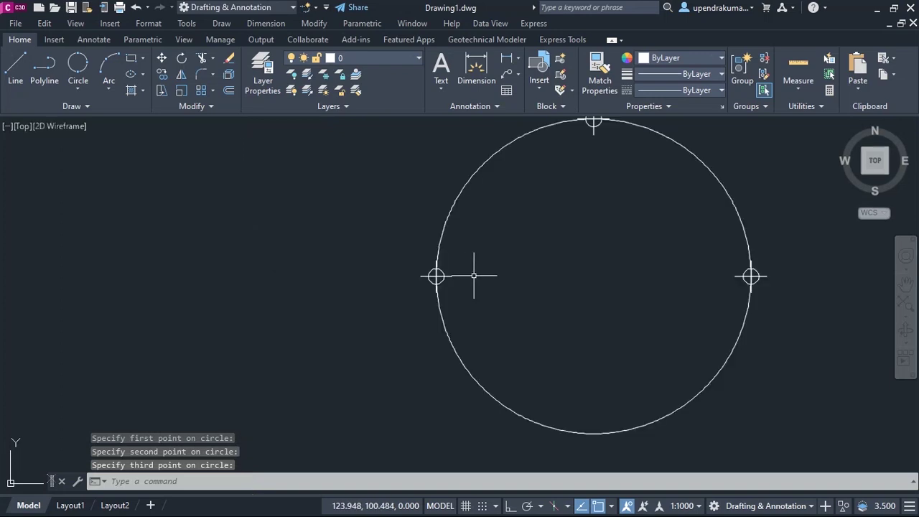
scroll(565, 164, "up", 2)
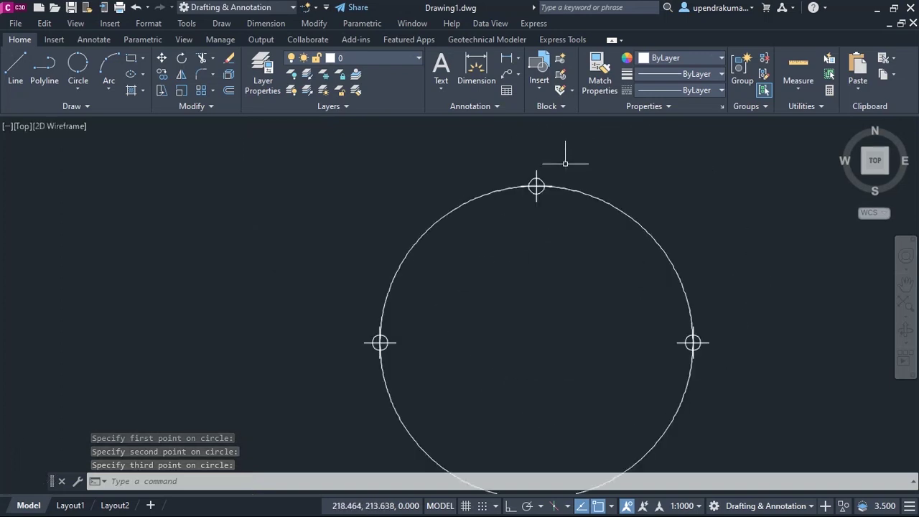
scroll(565, 159, "up", 2)
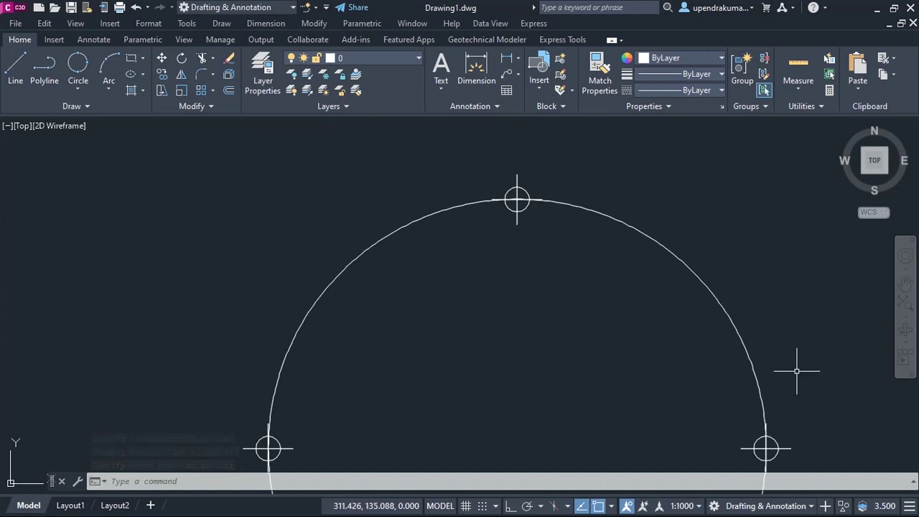
middle_click_drag(650, 429, 616, 314)
scroll(614, 316, "down", 4)
scroll(615, 316, "up", 2)
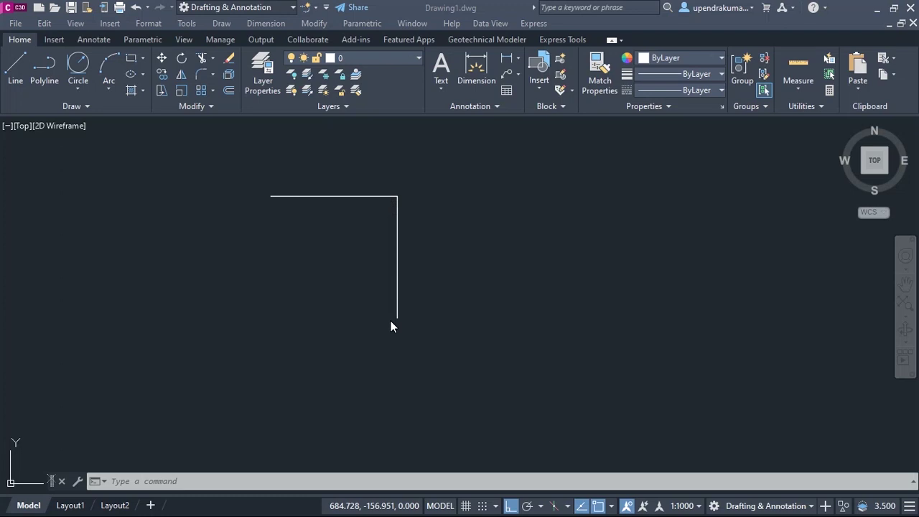
Start the CIRCLE command with 'ci', then cancel it with Escape
left_click(181, 485)
type("ci")
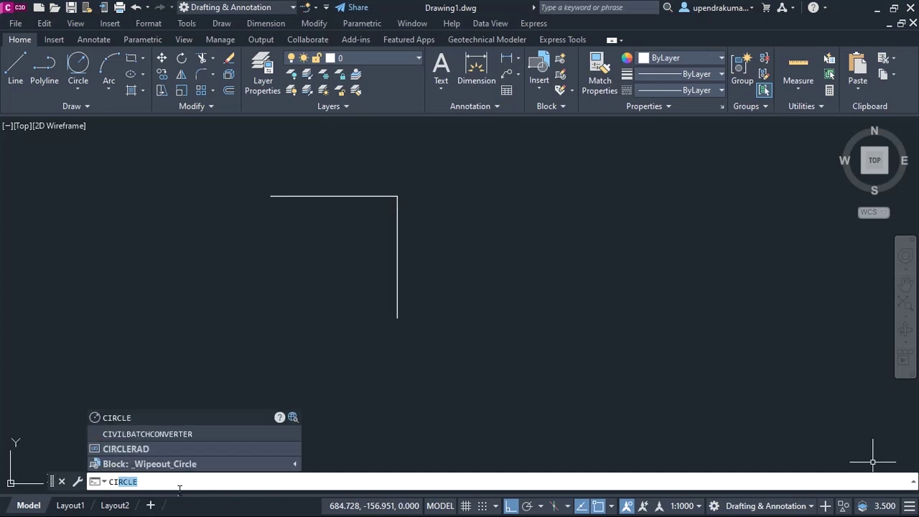
left_click(143, 422)
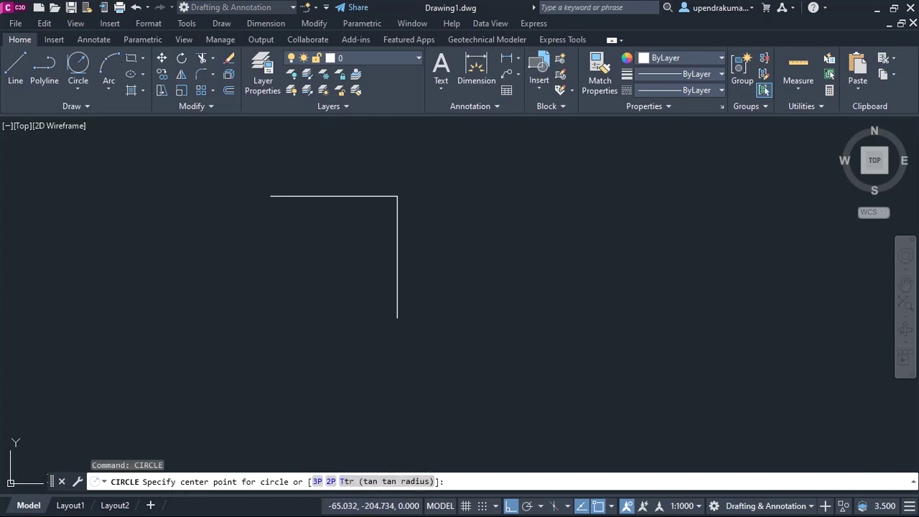
key("Escape")
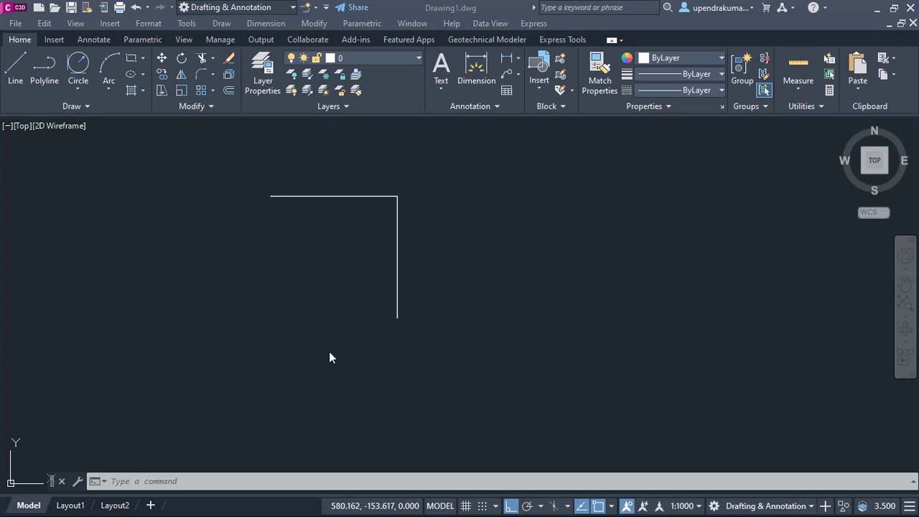
Draw a TTR circle of radius 100 tangent to the top line and the vertical line
left_click(179, 487)
type("ci")
key("Return")
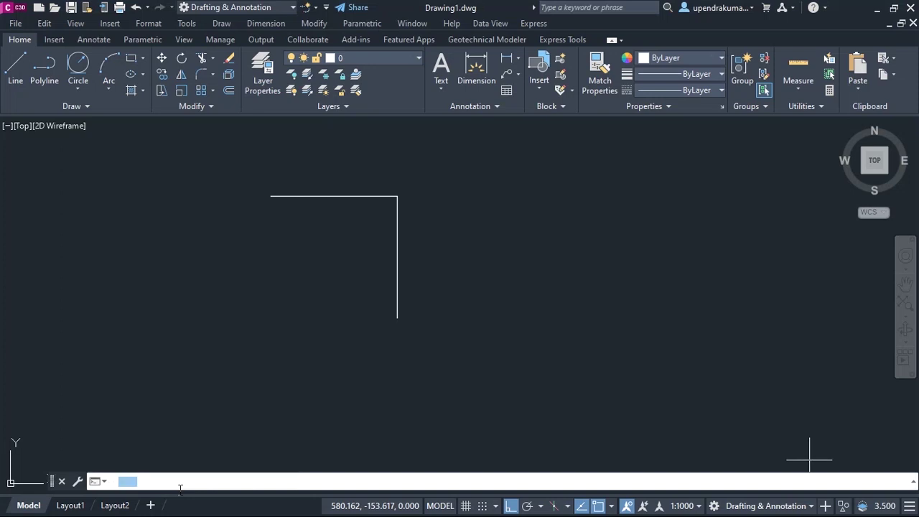
type("ttr")
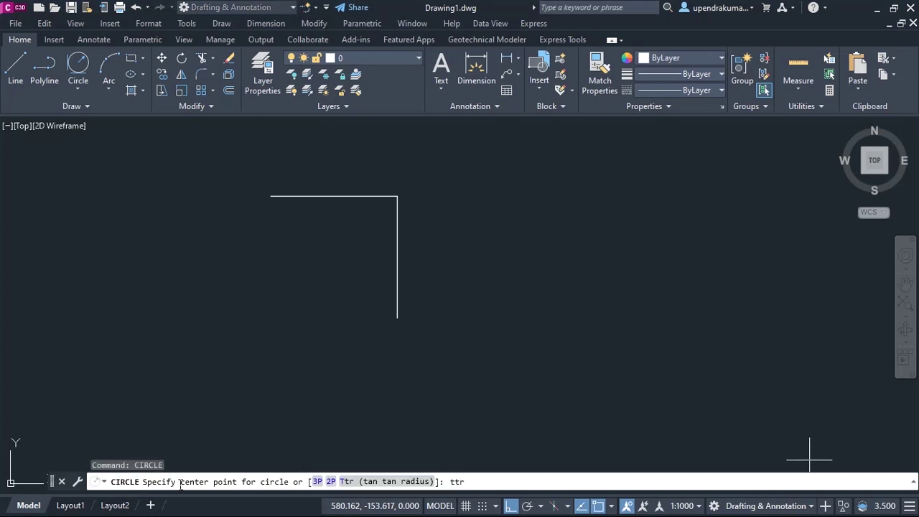
key("Return")
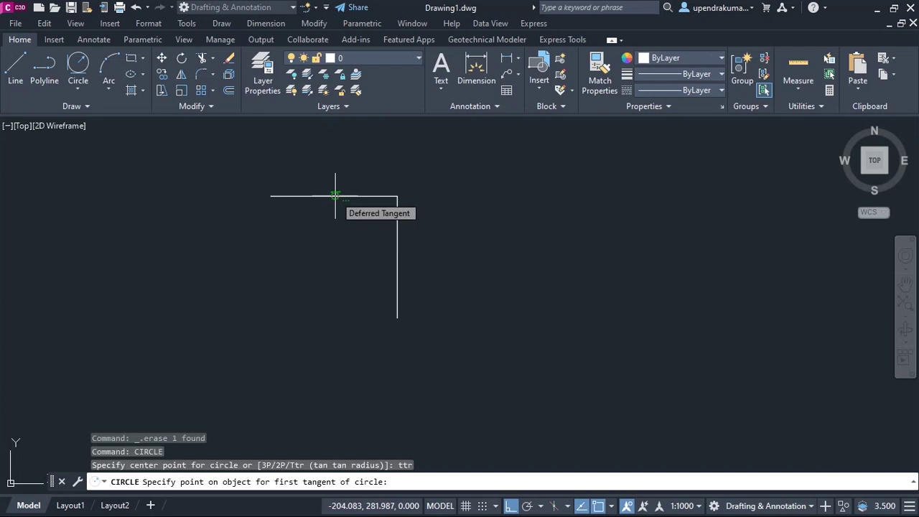
left_click(334, 195)
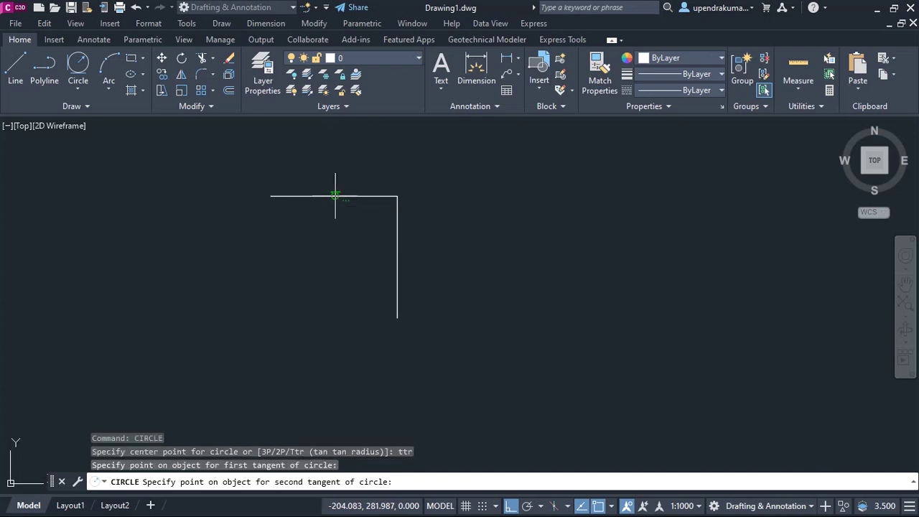
left_click(397, 253)
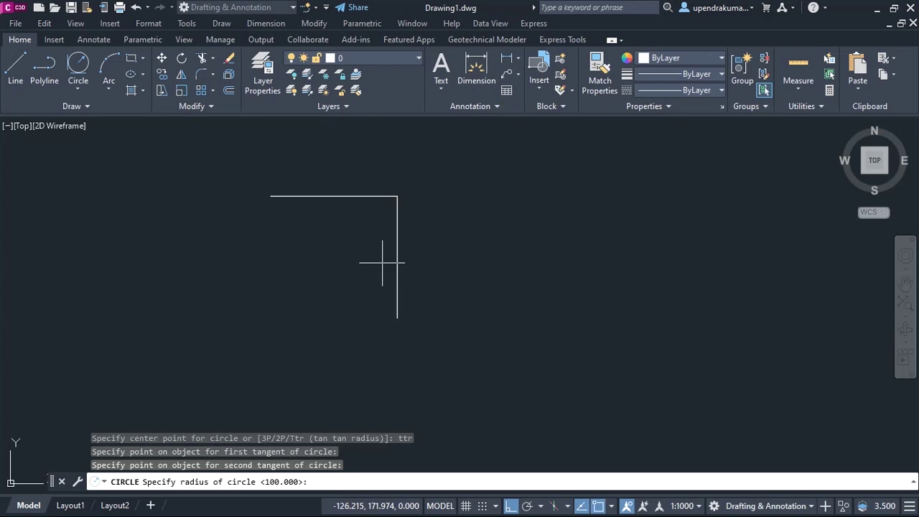
type("100")
key("Return")
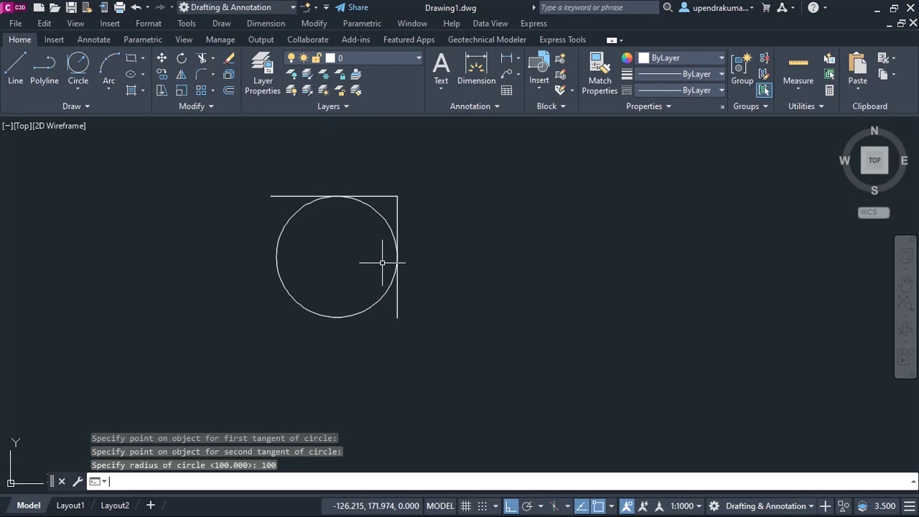
scroll(389, 261, "up", 2)
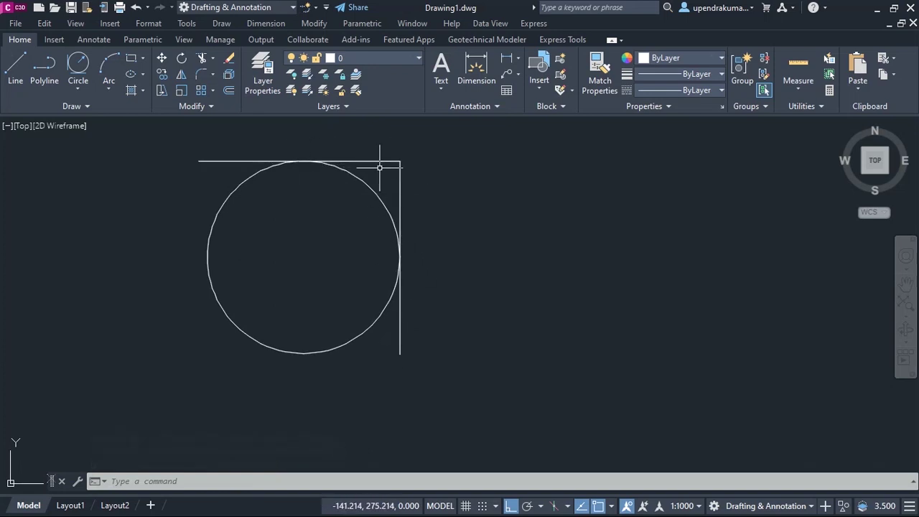
scroll(405, 340, "down", 4)
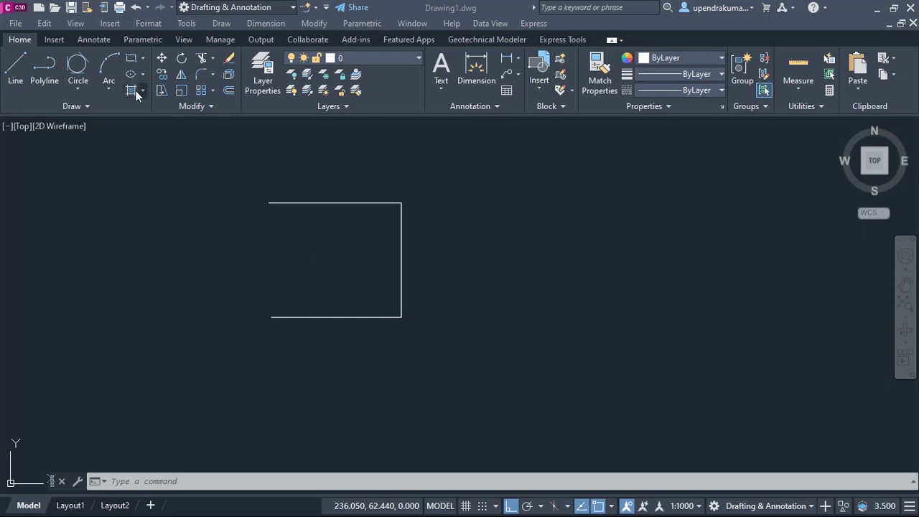
Draw a Tan, Tan, Tan circle touching the frame's top, right and bottom lines
left_click(84, 85)
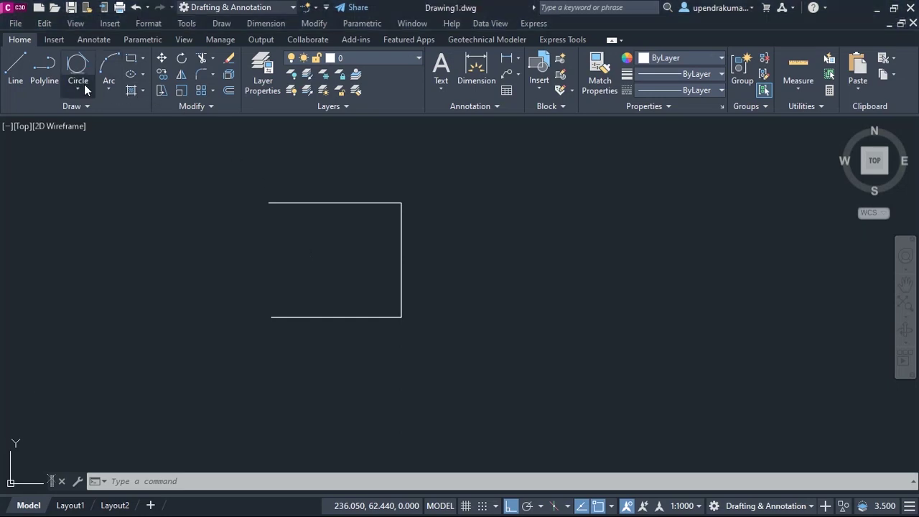
left_click(79, 84)
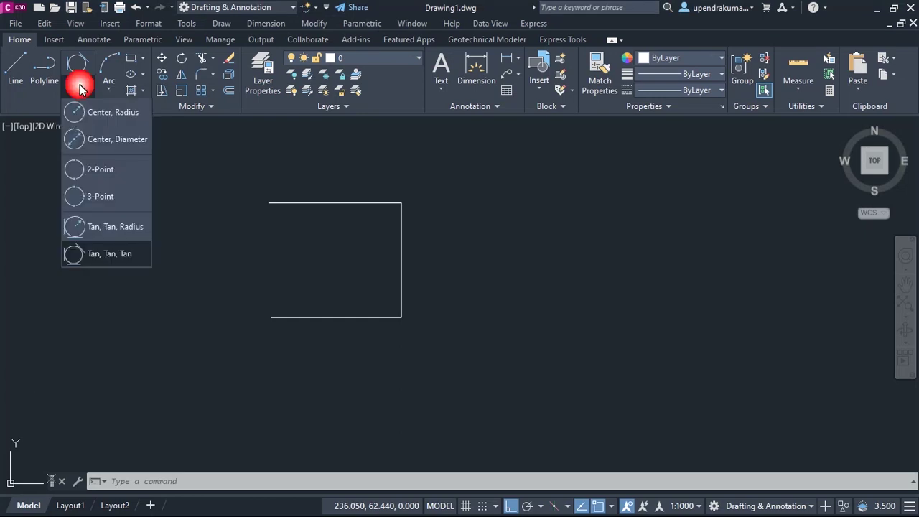
left_click(94, 253)
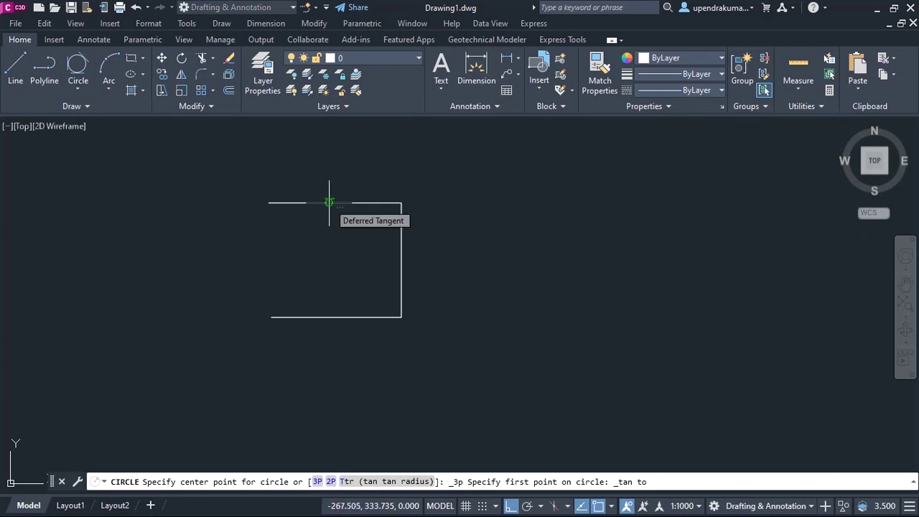
left_click(329, 202)
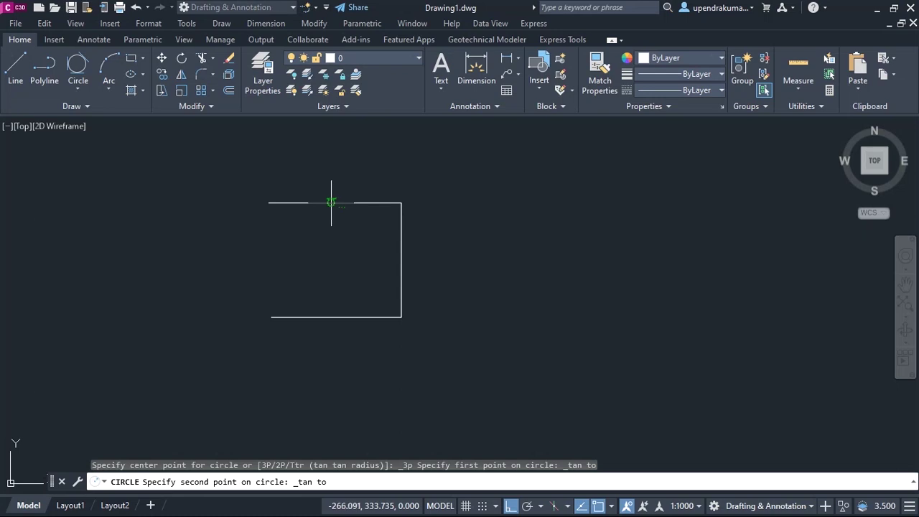
left_click(401, 264)
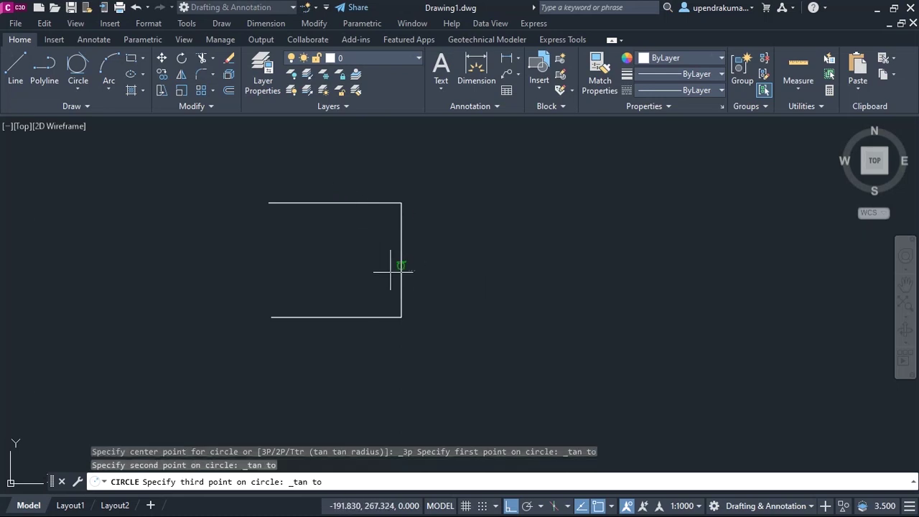
left_click(331, 316)
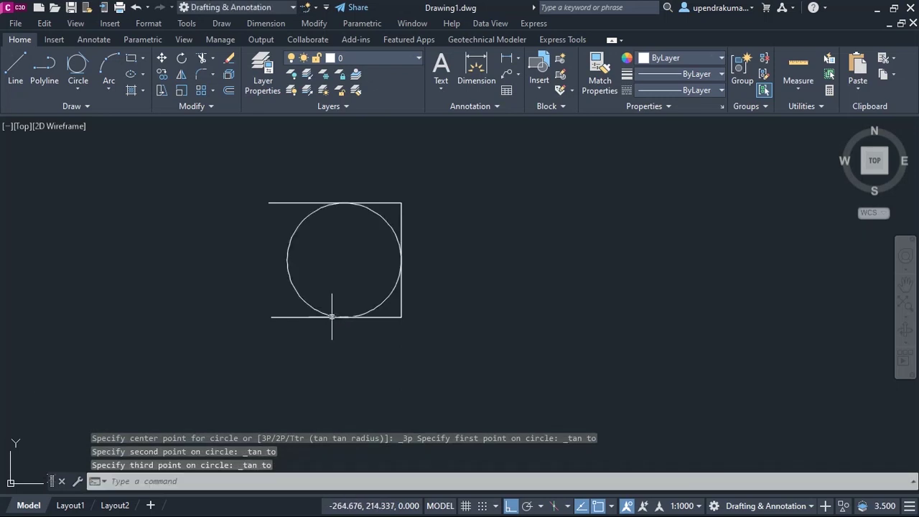
scroll(332, 316, "up", 5)
scroll(332, 316, "down", 5)
scroll(332, 316, "up", 2)
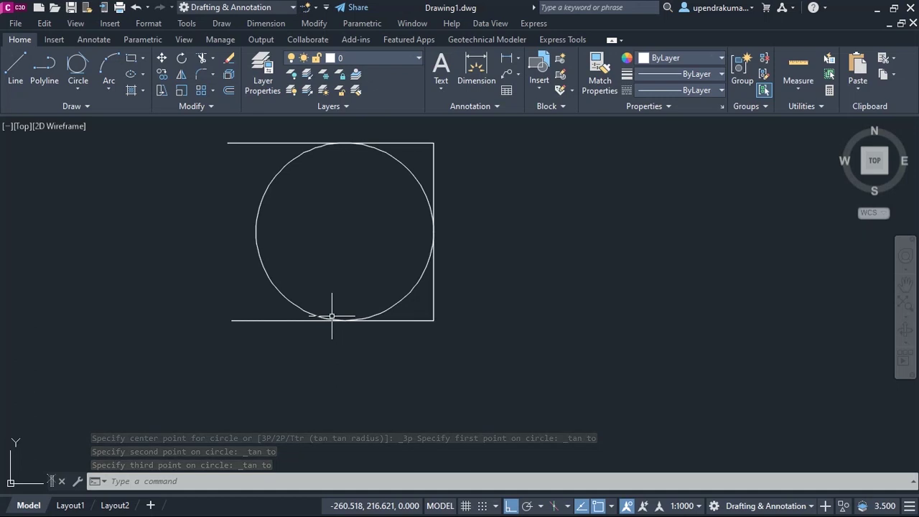